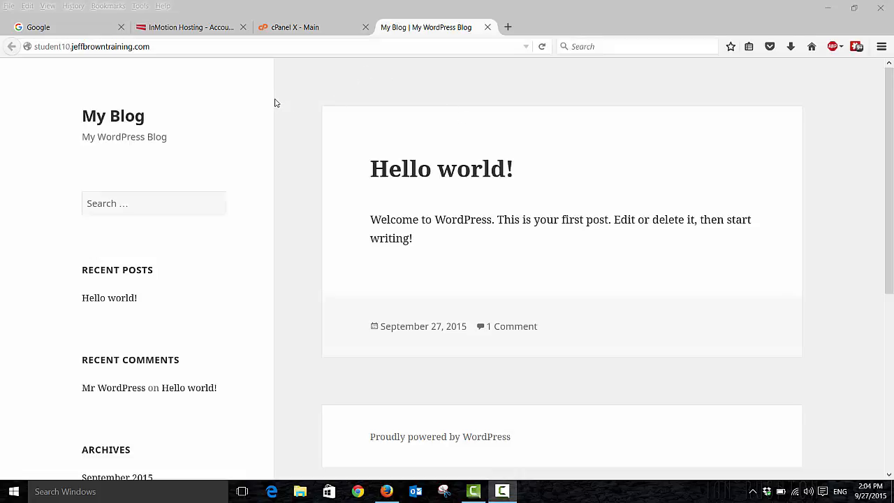
- Close the blog page and open File Manager at the document root for alphasocialmediainc.com with hidden files shown
{"action": "scroll", "coordinate": [275, 105], "scroll_direction": "down", "scroll_amount": 4}
{"action": "scroll", "coordinate": [275, 105], "scroll_direction": "up", "scroll_amount": 4}
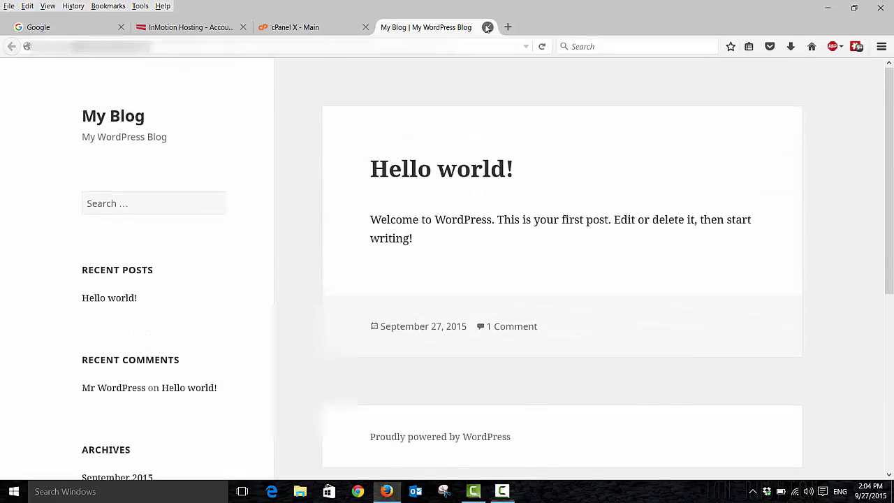
{"action": "left_click", "coordinate": [486, 27]}
{"action": "scroll", "coordinate": [509, 379], "scroll_direction": "down", "scroll_amount": 3}
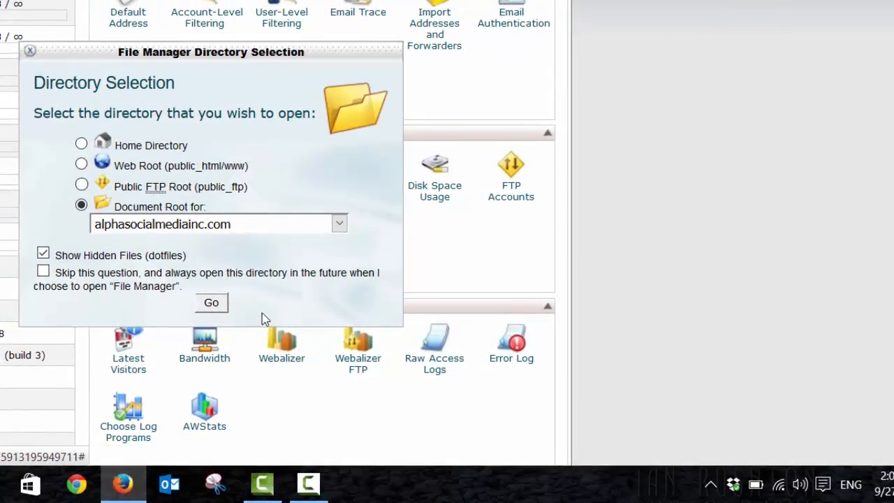
{"action": "left_click", "coordinate": [212, 304]}
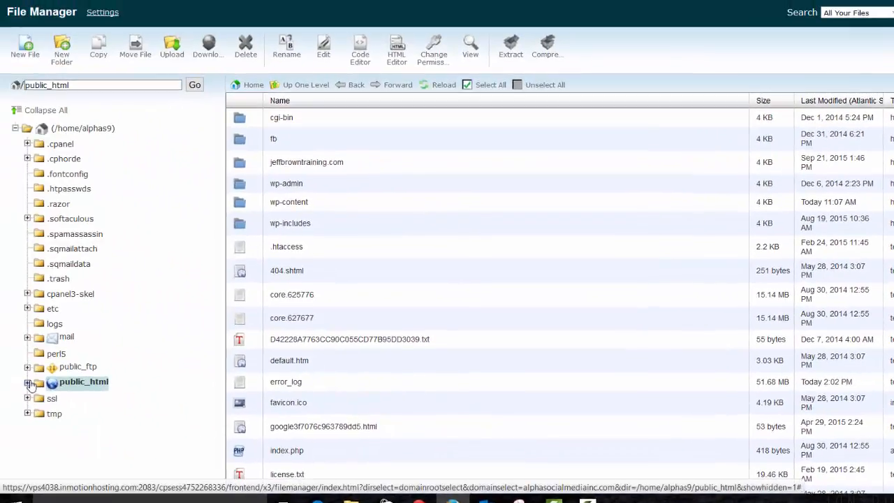
- Open the student10 folder inside public_html/jeffbrowntraining.com in the directory tree
{"action": "left_click", "coordinate": [27, 382]}
{"action": "scroll", "coordinate": [70, 363], "scroll_direction": "down", "scroll_amount": 1}
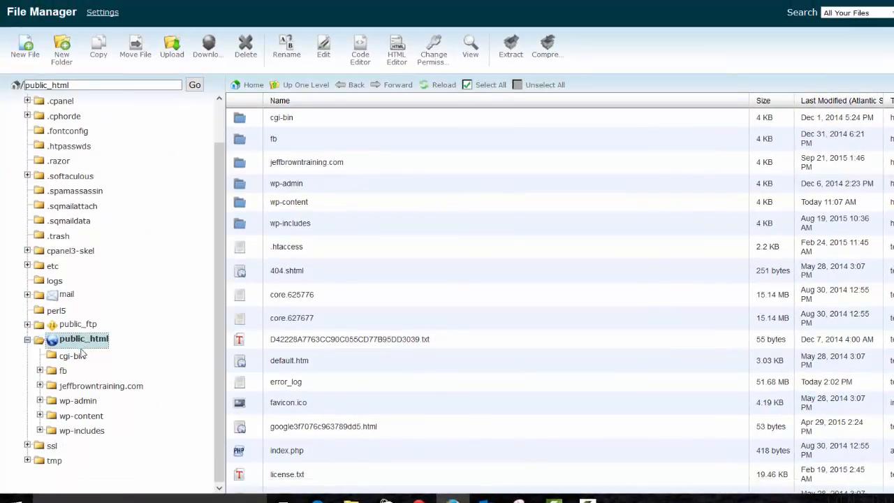
{"action": "left_click", "coordinate": [41, 386]}
{"action": "scroll", "coordinate": [70, 391], "scroll_direction": "down", "scroll_amount": 1}
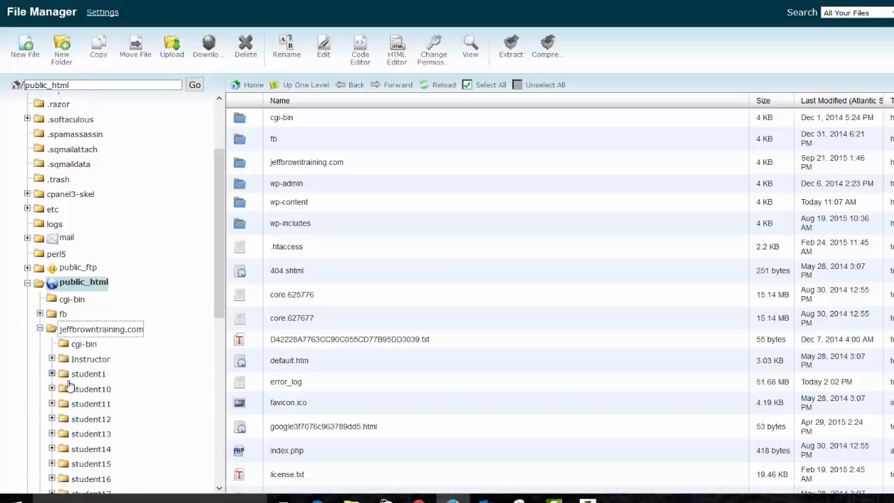
{"action": "left_click", "coordinate": [77, 389]}
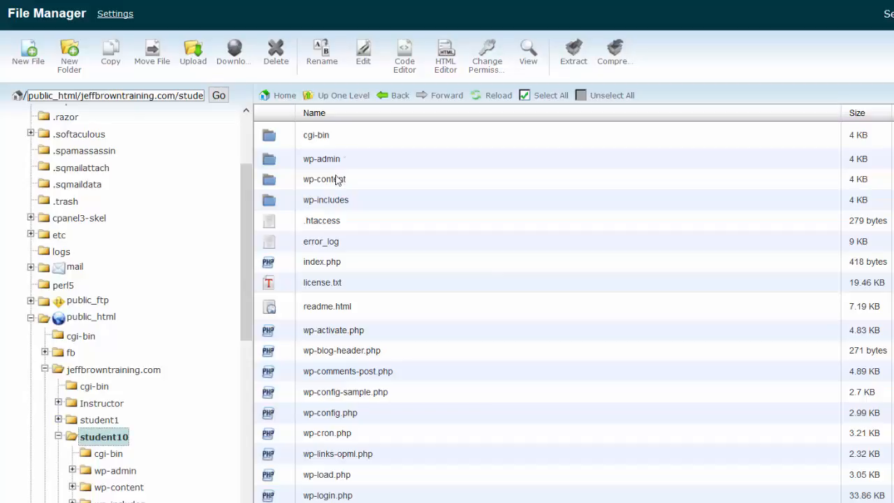
- Delete all files and folders in student10 except cgi-bin, and refresh the folder listing
{"action": "left_click", "coordinate": [345, 136]}
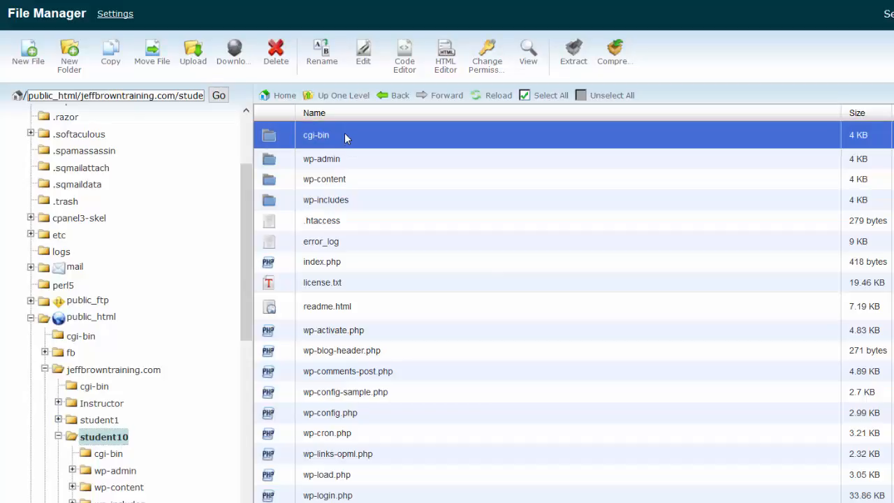
{"action": "scroll", "coordinate": [422, 412], "scroll_direction": "down", "scroll_amount": 2}
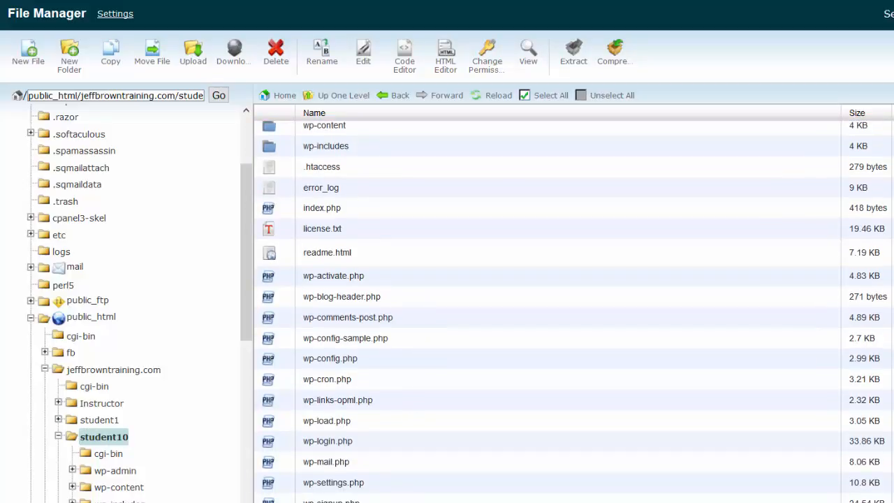
{"action": "key", "text": "ctrl+a"}
{"action": "scroll", "coordinate": [393, 477], "scroll_direction": "up", "scroll_amount": 2}
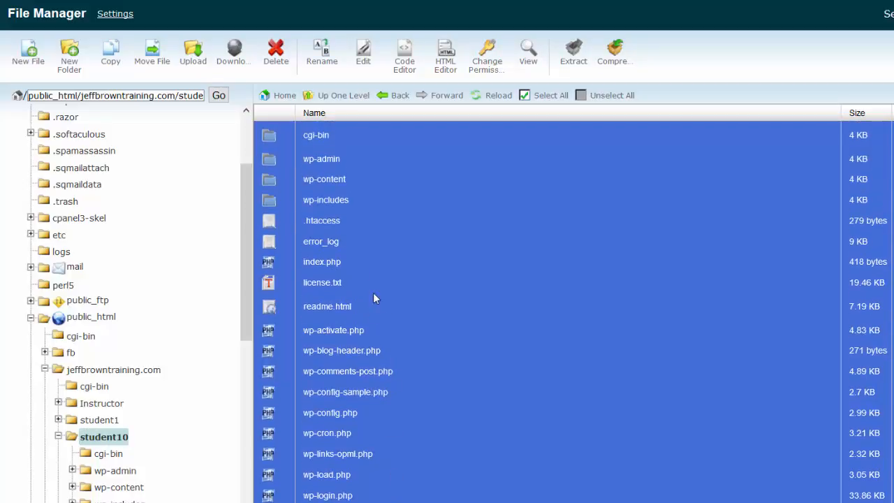
{"action": "left_click", "coordinate": [358, 136], "text": "ctrl"}
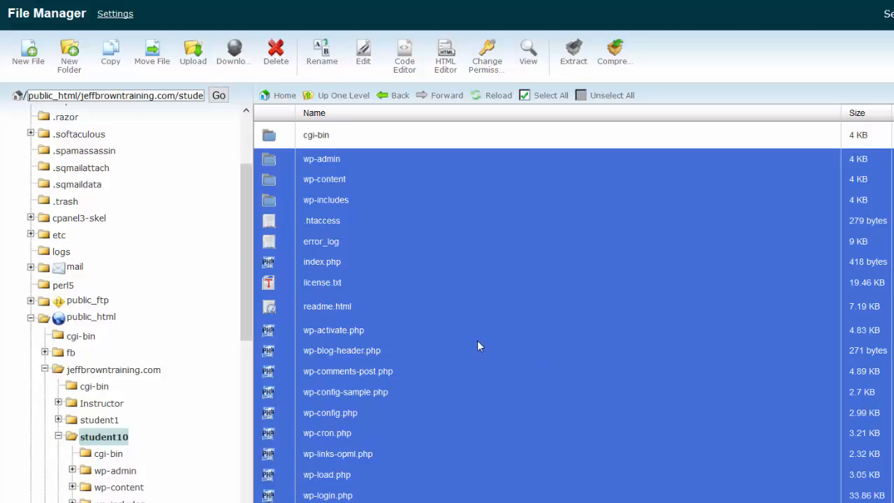
{"action": "key", "text": "Delete"}
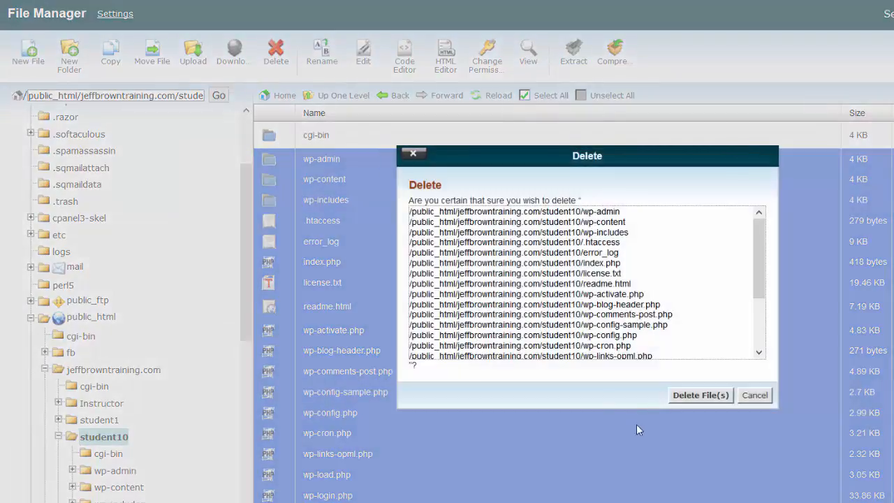
{"action": "left_click", "coordinate": [696, 395]}
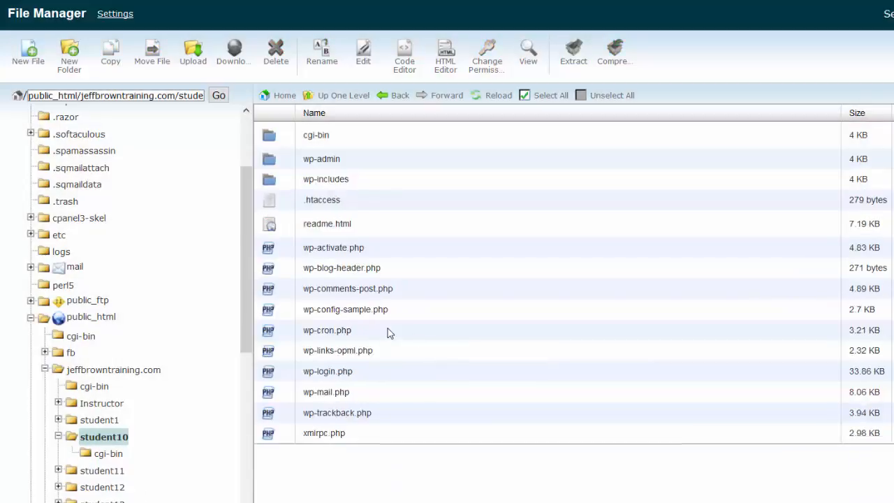
{"action": "left_click", "coordinate": [94, 434]}
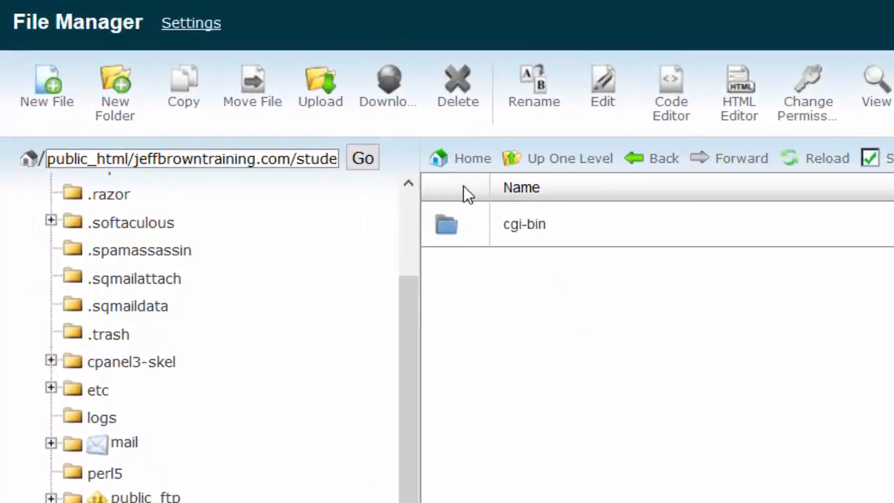
- Upload importbuddy from the desktop's Student10B folder to the student10 directory, close the upload page and refresh the folder listing
{"action": "left_click", "coordinate": [320, 92]}
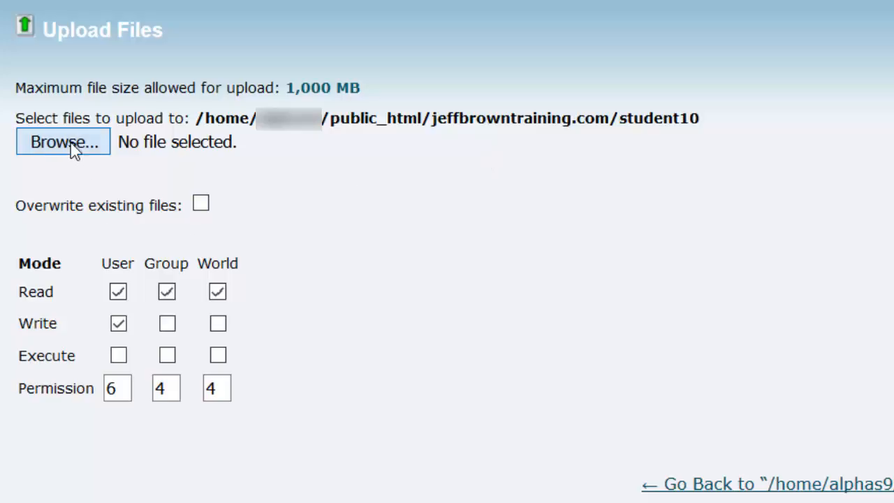
{"action": "left_click", "coordinate": [74, 150]}
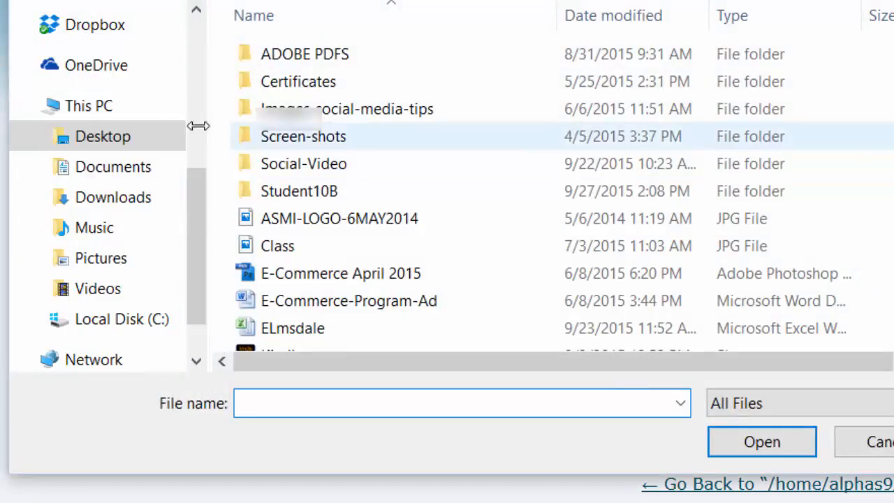
{"action": "left_click", "coordinate": [124, 146]}
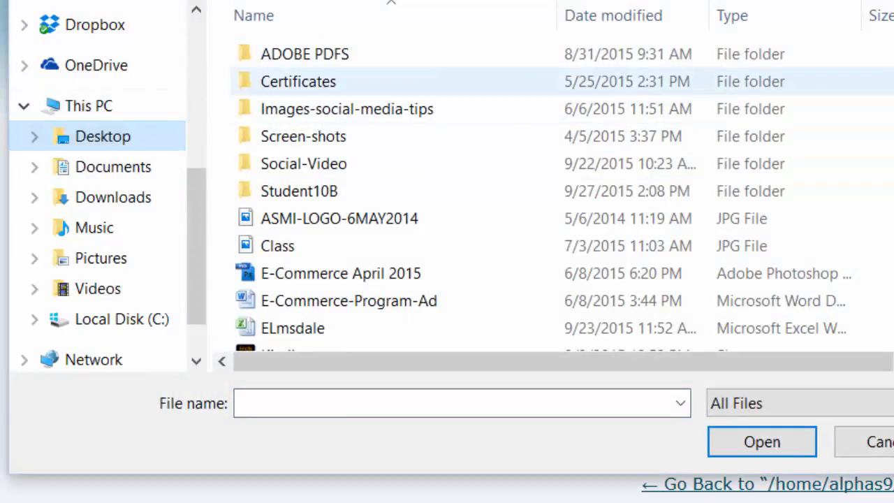
{"action": "scroll", "coordinate": [300, 186], "scroll_direction": "down", "scroll_amount": 1}
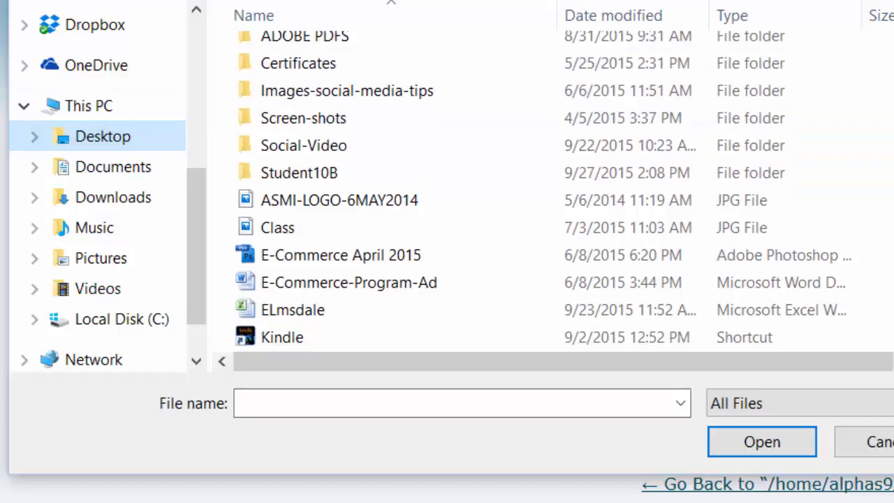
{"action": "double_click", "coordinate": [307, 174]}
{"action": "left_click", "coordinate": [312, 82]}
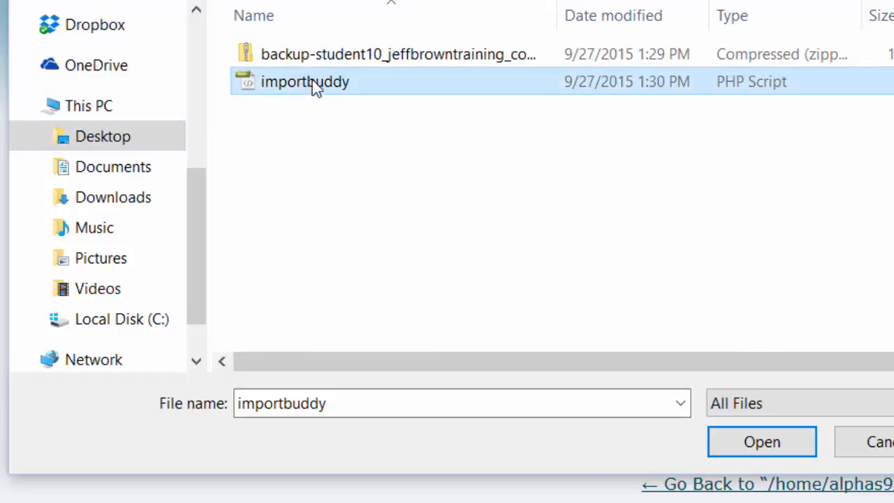
{"action": "left_click", "coordinate": [747, 445]}
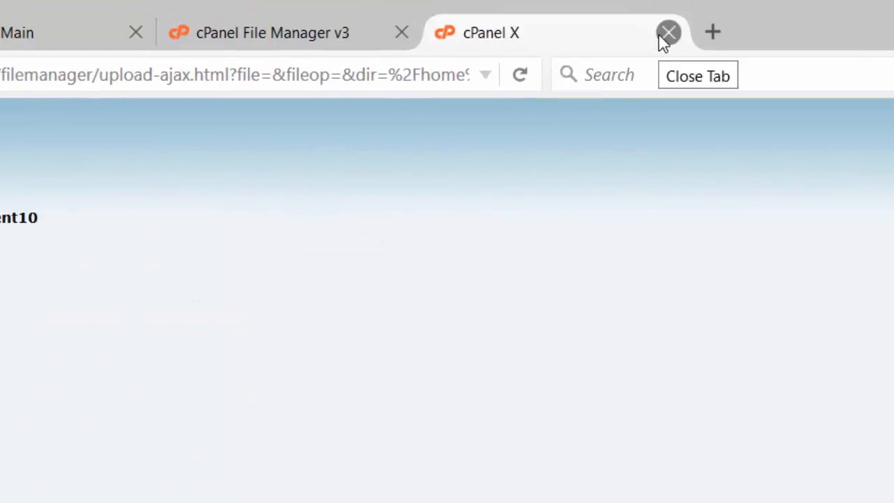
{"action": "left_click", "coordinate": [662, 35]}
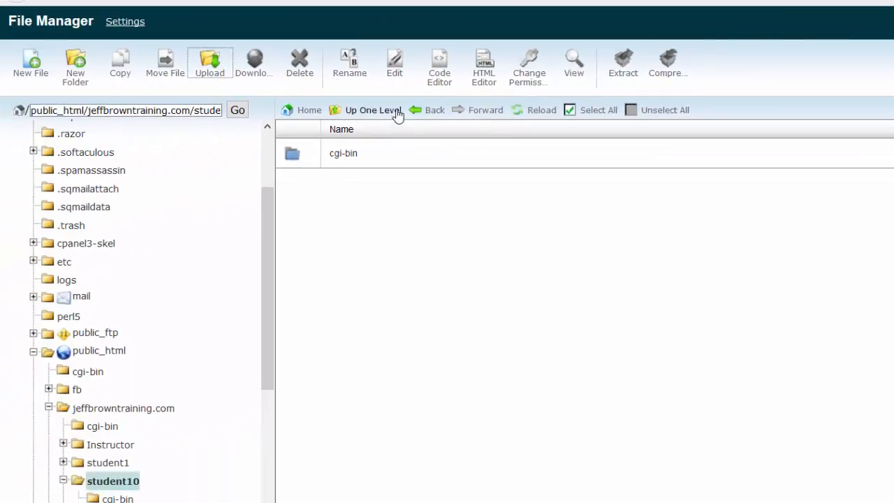
{"action": "left_click", "coordinate": [115, 481]}
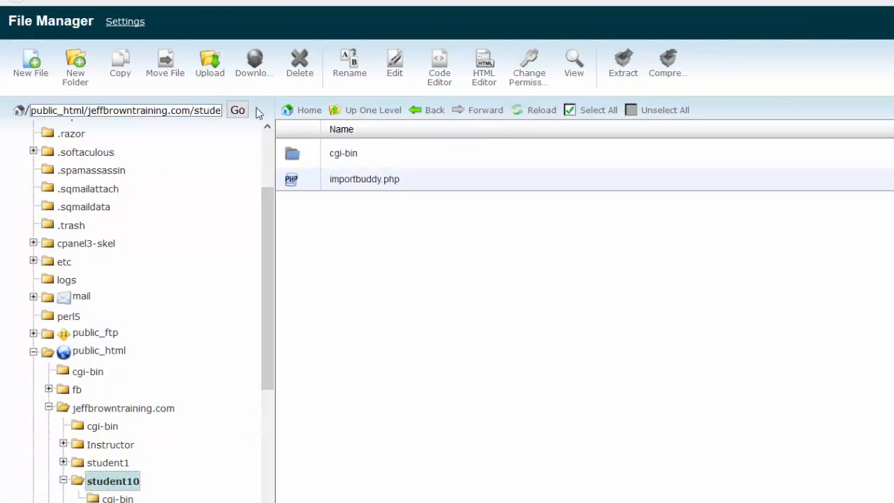
- Upload the backup-student10_jeffbrowntraining_com zip archive to student10, close the upload page and refresh the folder listing
{"action": "left_click", "coordinate": [209, 61]}
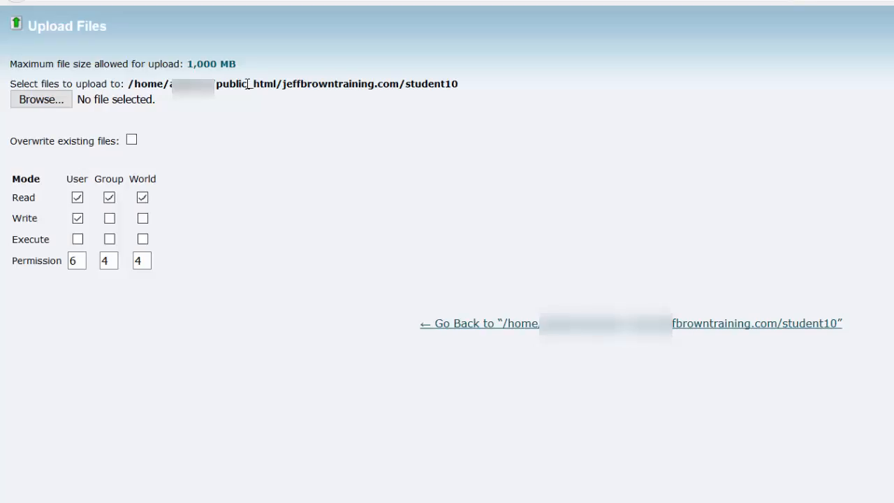
{"action": "left_click", "coordinate": [51, 104]}
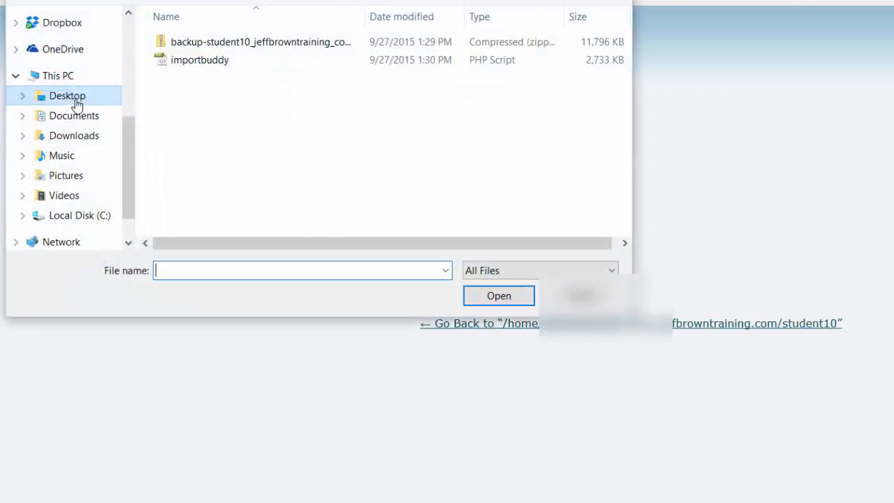
{"action": "left_click", "coordinate": [255, 43]}
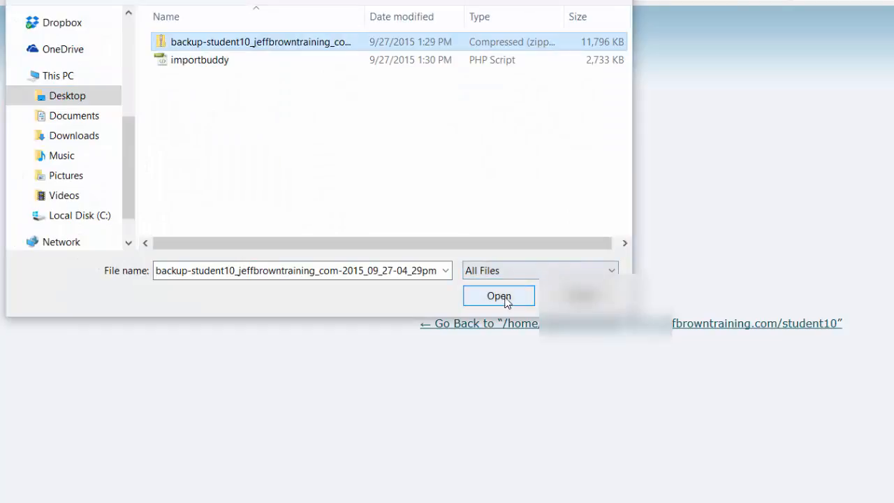
{"action": "left_click", "coordinate": [505, 298]}
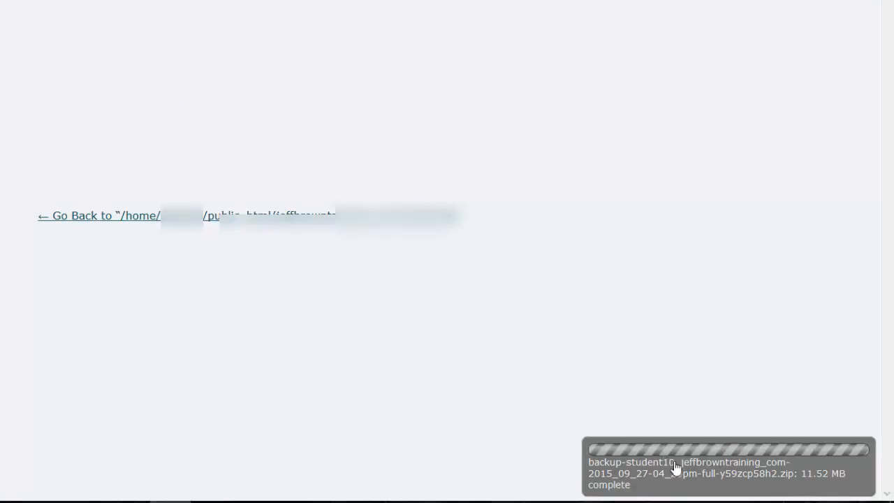
{"action": "left_click", "coordinate": [696, 478]}
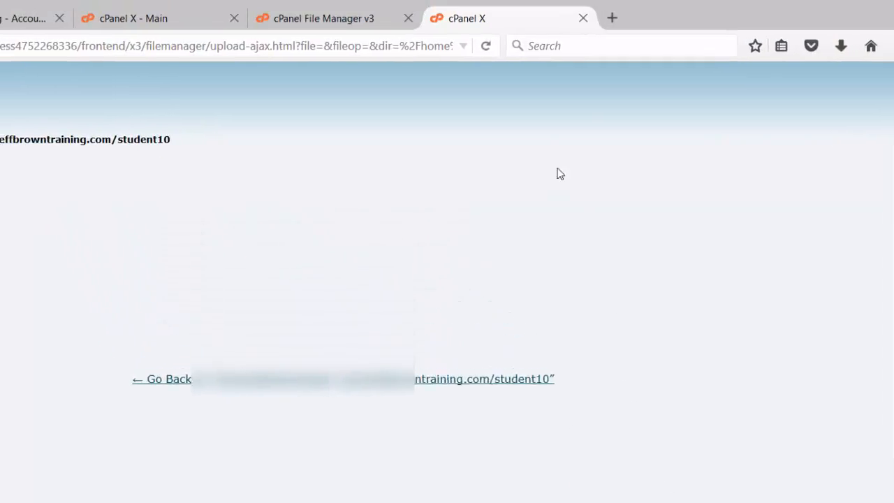
{"action": "left_click", "coordinate": [583, 18]}
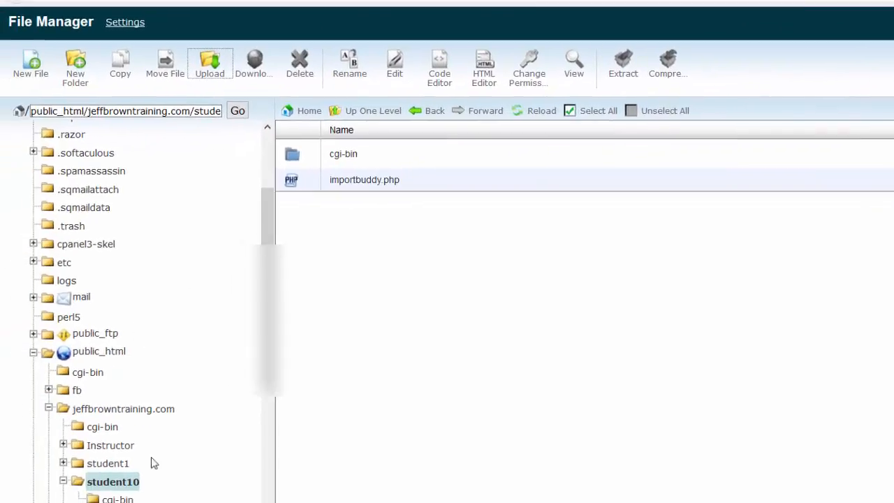
{"action": "left_click", "coordinate": [110, 483]}
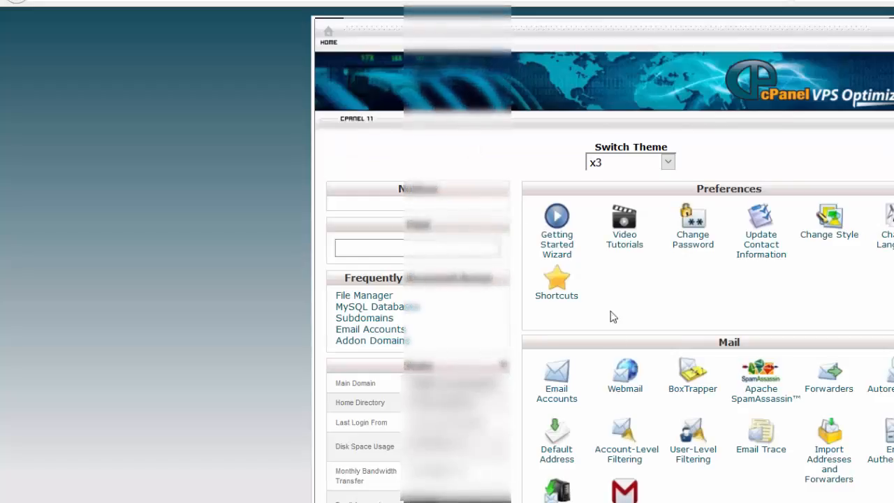
- Open the MySQL Databases page from the cPanel home page
{"action": "scroll", "coordinate": [607, 419], "scroll_direction": "down", "scroll_amount": 10}
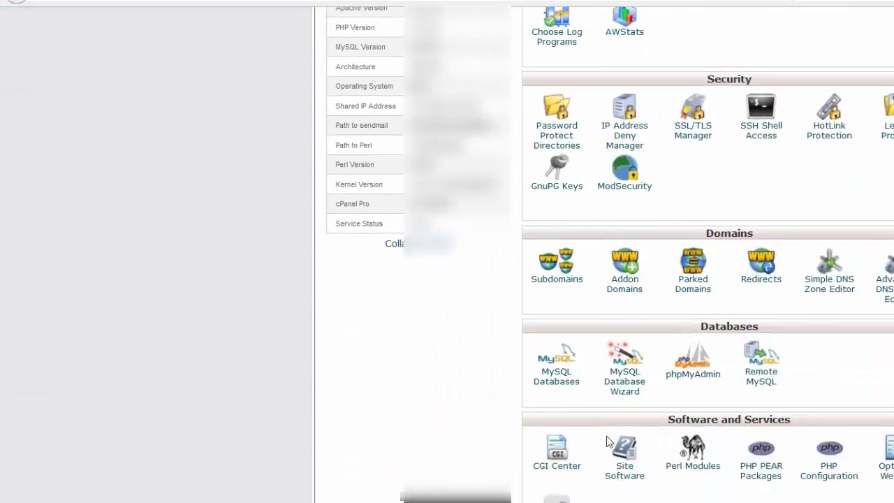
{"action": "scroll", "coordinate": [606, 443], "scroll_direction": "down", "scroll_amount": 3}
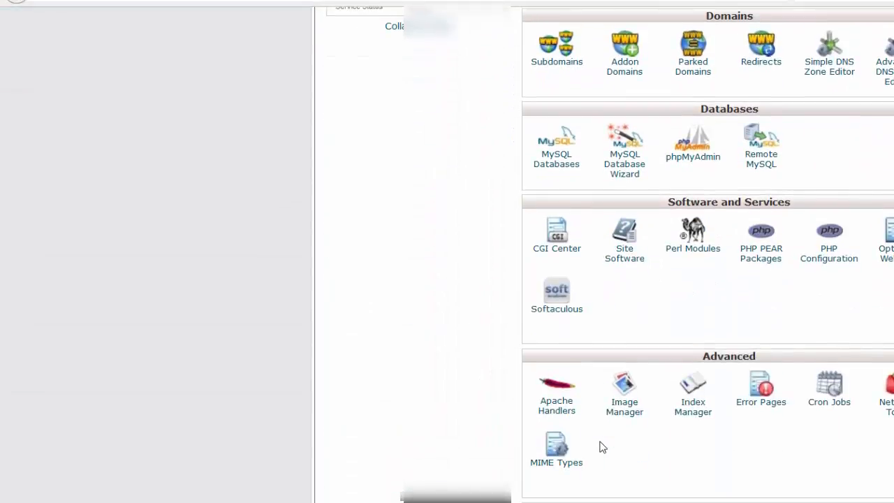
{"action": "left_click", "coordinate": [558, 166]}
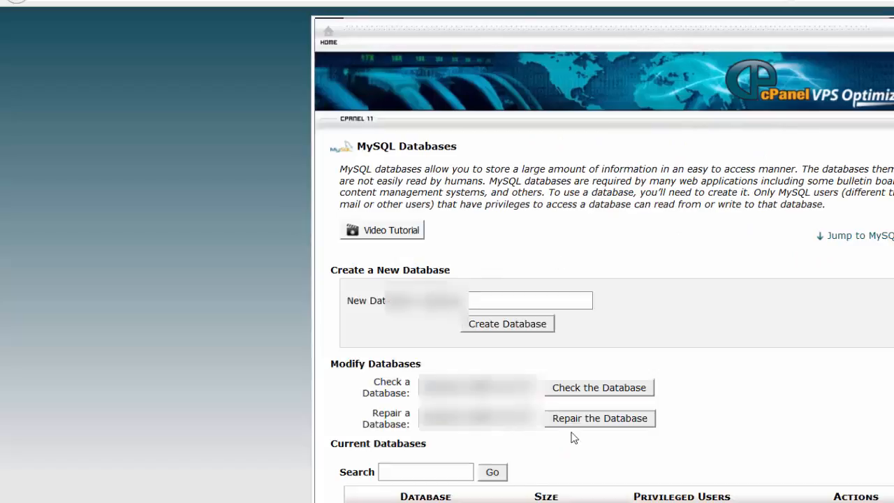
- Permanently delete the database ending in _stud10 and return to the MySQL Databases page
{"action": "scroll", "coordinate": [568, 424], "scroll_direction": "down", "scroll_amount": 2}
{"action": "scroll", "coordinate": [568, 427], "scroll_direction": "down", "scroll_amount": 3}
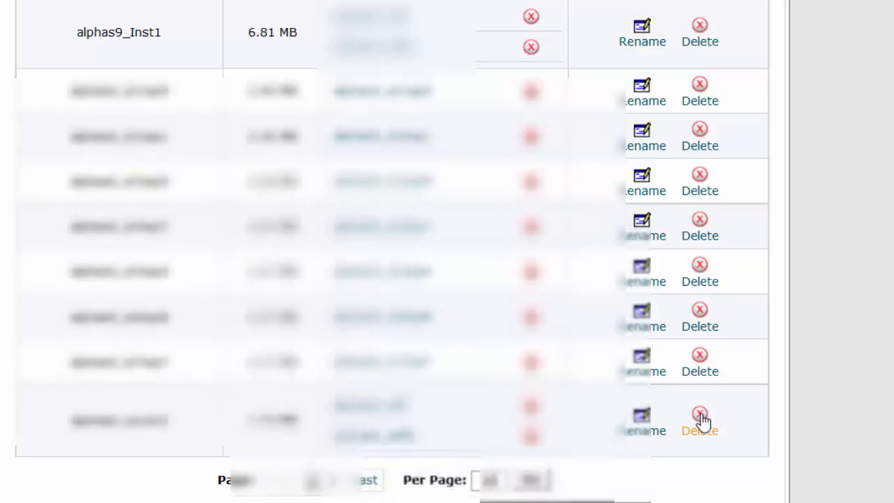
{"action": "left_click", "coordinate": [700, 418]}
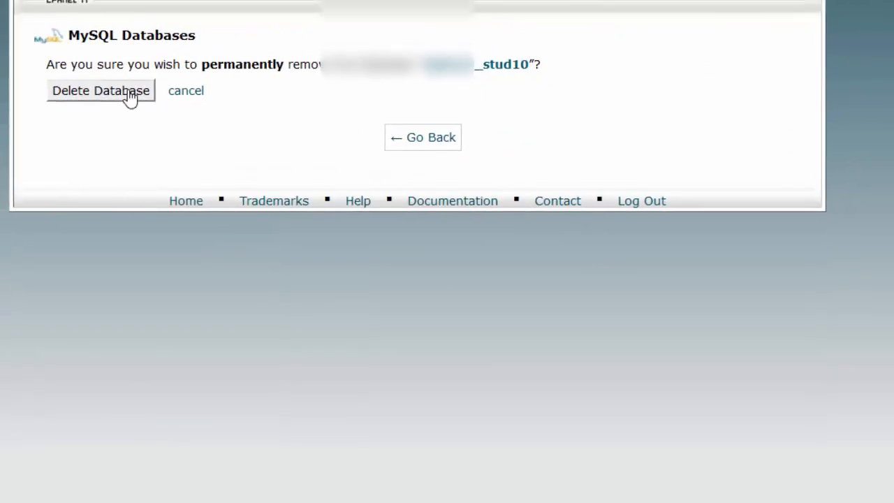
{"action": "left_click", "coordinate": [130, 97]}
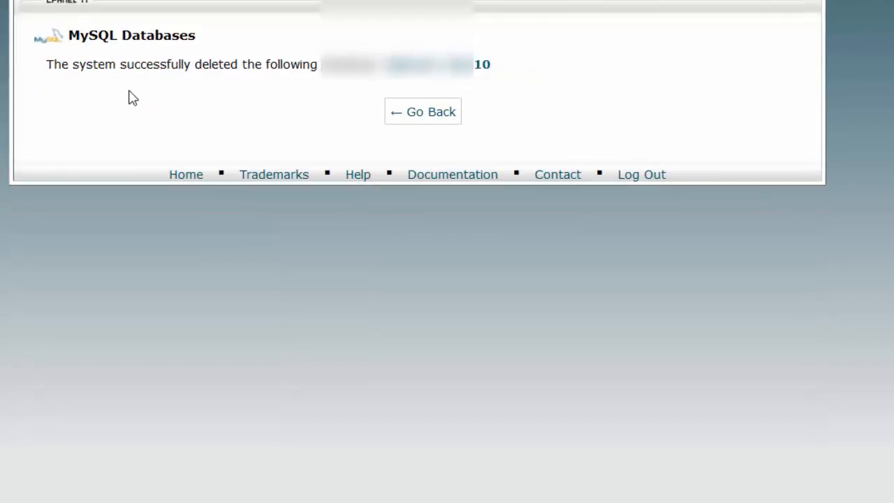
{"action": "left_click", "coordinate": [429, 116]}
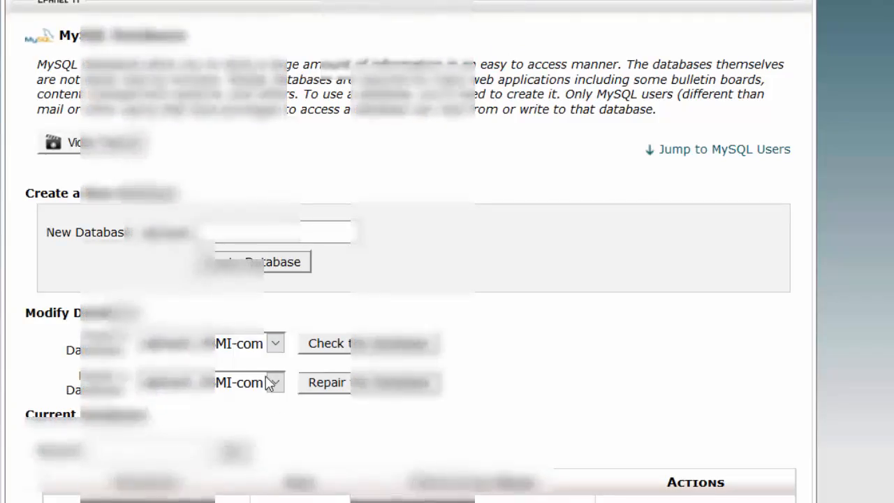
- Create a new MySQL database with the name ending stud10 and return to the MySQL Databases page
{"action": "scroll", "coordinate": [265, 391], "scroll_direction": "down", "scroll_amount": 5}
{"action": "scroll", "coordinate": [268, 390], "scroll_direction": "up", "scroll_amount": 4}
{"action": "scroll", "coordinate": [268, 390], "scroll_direction": "up", "scroll_amount": 1}
{"action": "left_click", "coordinate": [294, 232]}
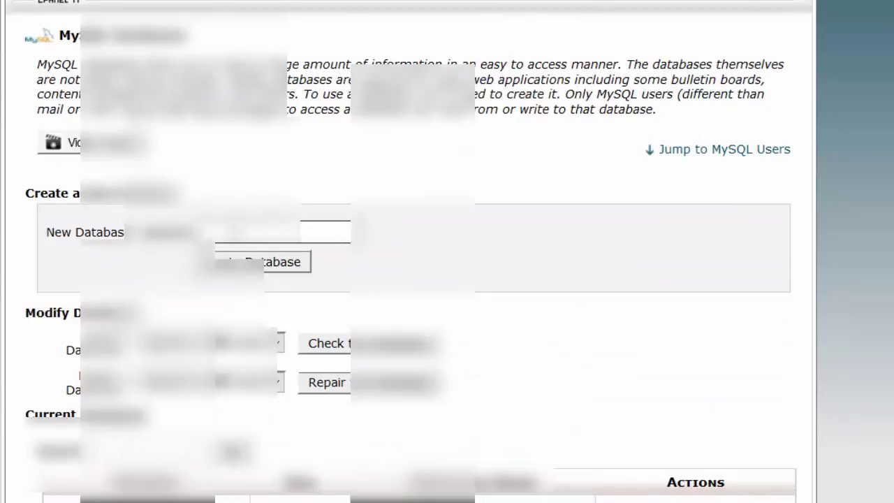
{"action": "type", "text": "wp"}
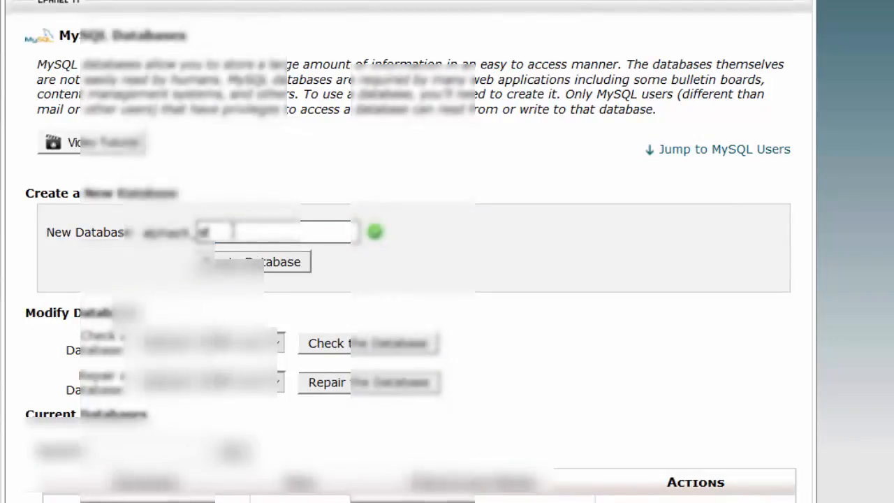
{"action": "type", "text": "ud10"}
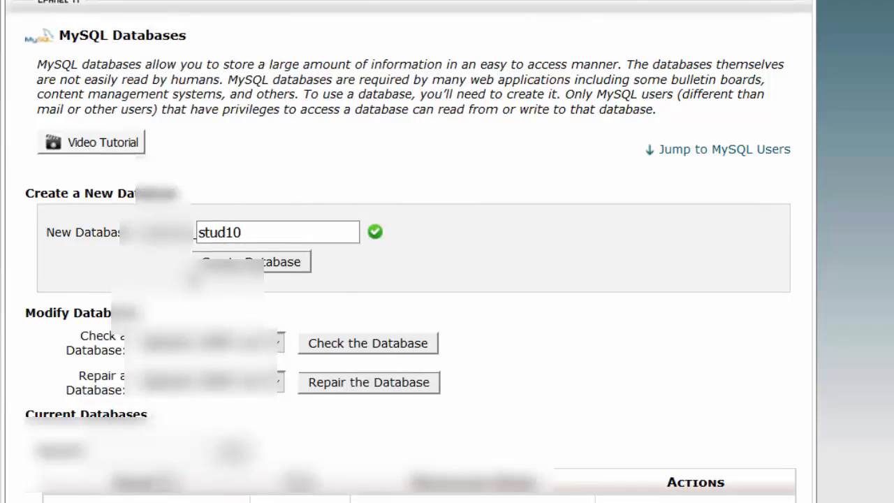
{"action": "scroll", "coordinate": [237, 217], "scroll_direction": "down", "scroll_amount": 2}
{"action": "left_click", "coordinate": [236, 210]}
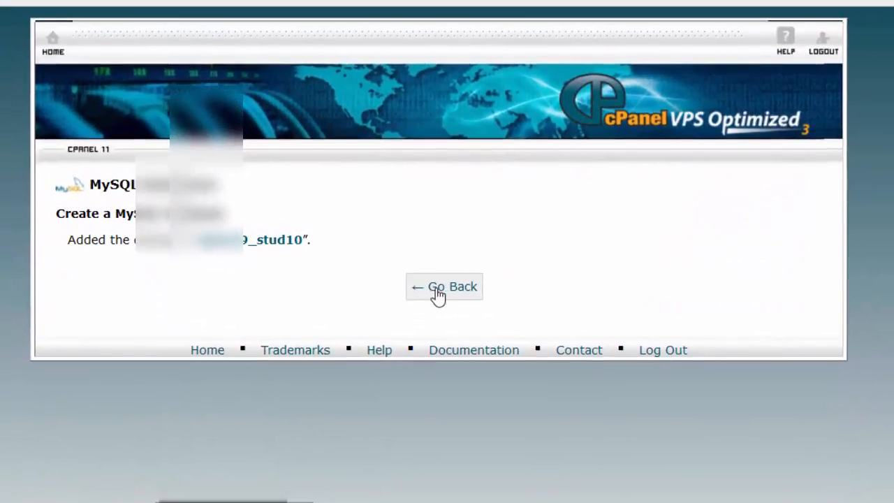
{"action": "left_click", "coordinate": [444, 287]}
- Add the site's existing MySQL user to the new database ending in _stud10
{"action": "scroll", "coordinate": [328, 425], "scroll_direction": "down", "scroll_amount": 5}
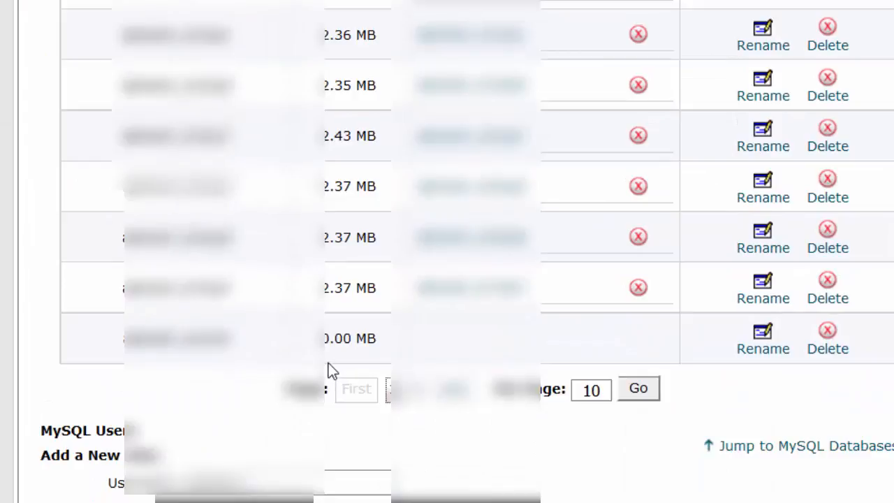
{"action": "scroll", "coordinate": [488, 361], "scroll_direction": "up", "scroll_amount": 4}
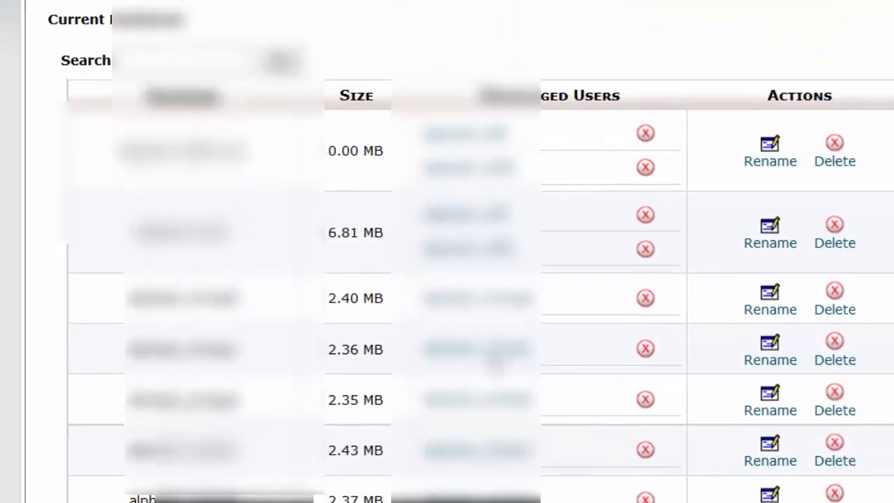
{"action": "scroll", "coordinate": [527, 279], "scroll_direction": "down", "scroll_amount": 6}
{"action": "scroll", "coordinate": [365, 359], "scroll_direction": "down", "scroll_amount": 4}
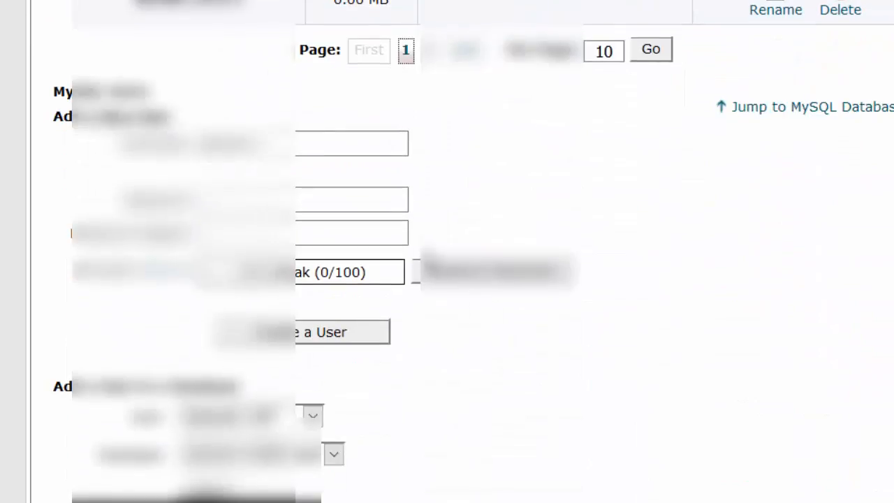
{"action": "left_click", "coordinate": [313, 384]}
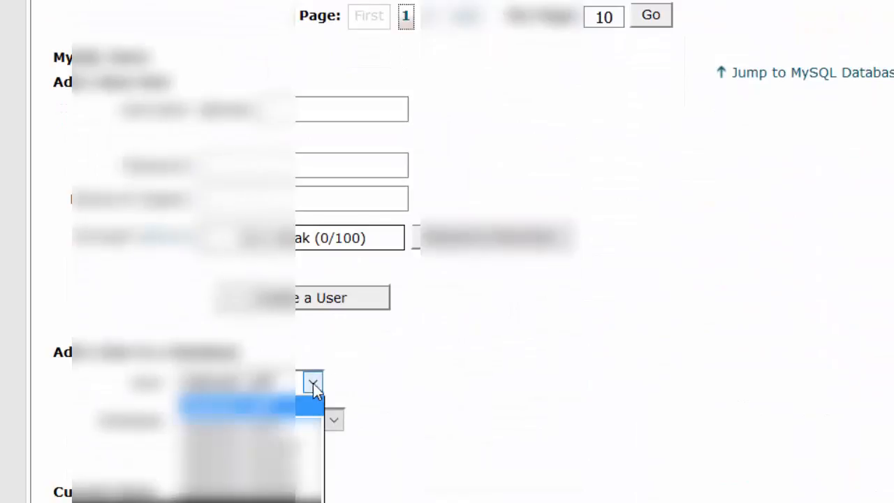
{"action": "left_click", "coordinate": [286, 427]}
{"action": "left_click", "coordinate": [332, 422]}
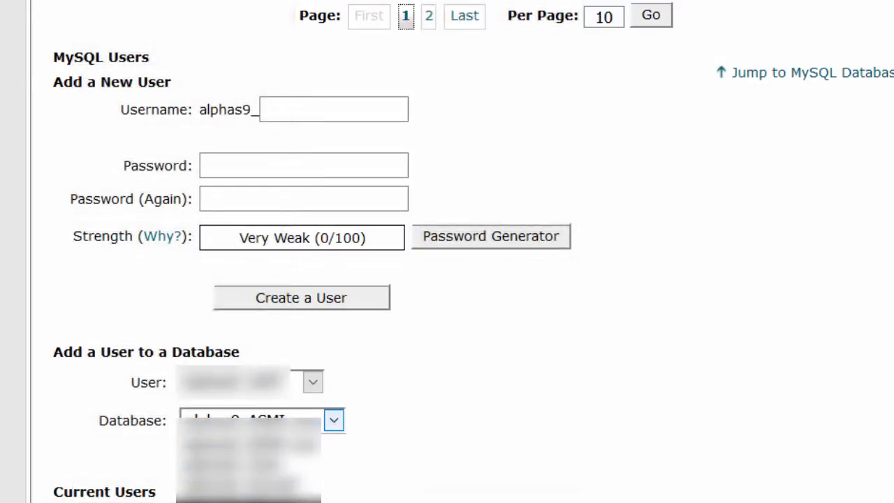
{"action": "left_click", "coordinate": [279, 499]}
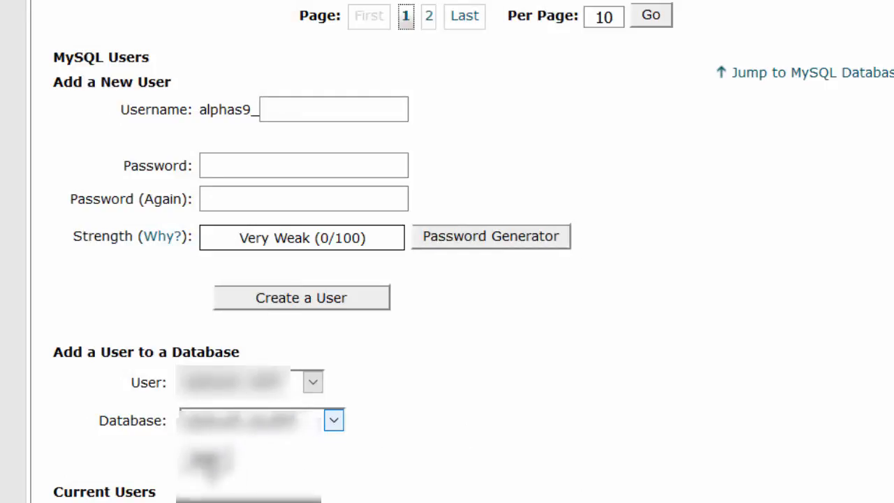
{"action": "left_click", "coordinate": [208, 465]}
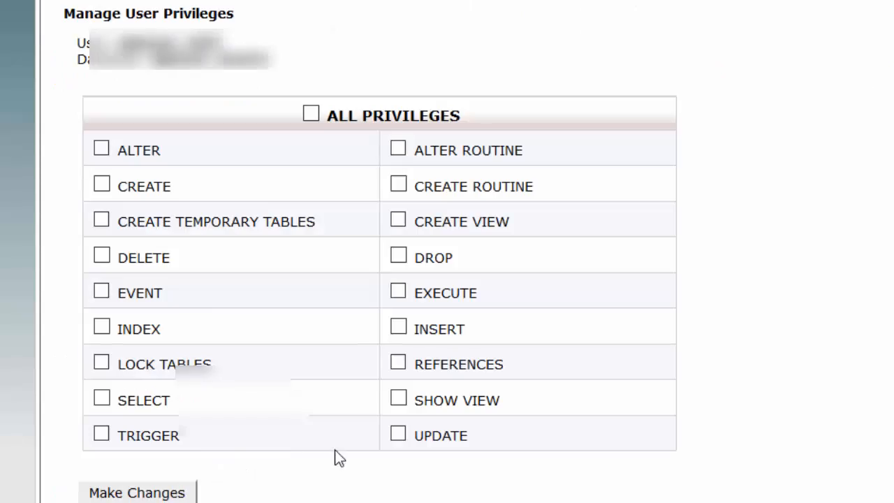
- Grant the user all privileges on the _stud10 database and check its entry in the current databases list
{"action": "left_click", "coordinate": [311, 114]}
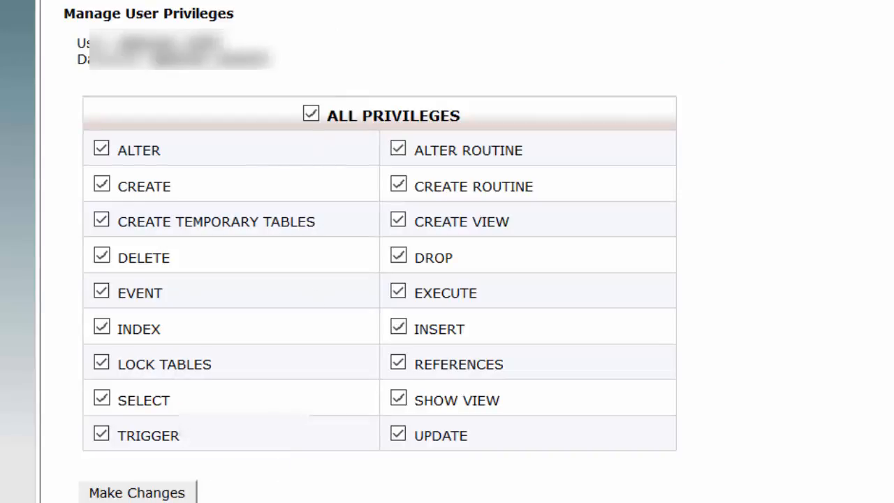
{"action": "left_click", "coordinate": [119, 493]}
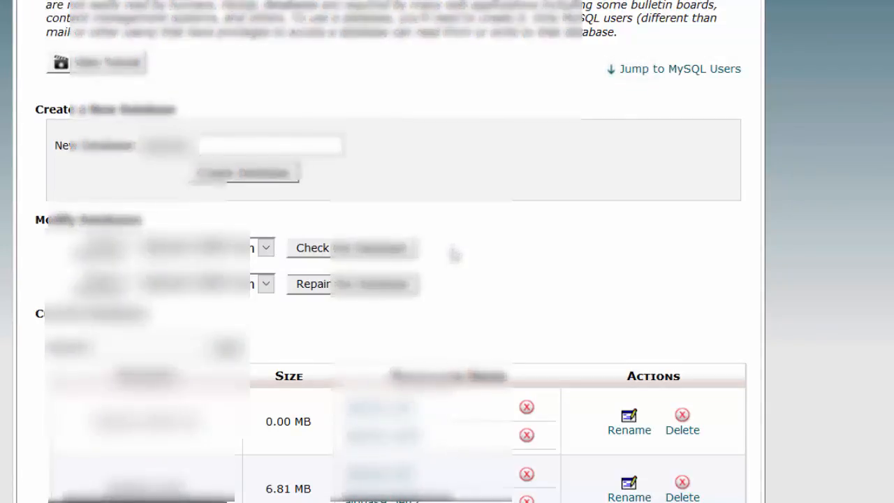
{"action": "scroll", "coordinate": [455, 253], "scroll_direction": "down", "scroll_amount": 10}
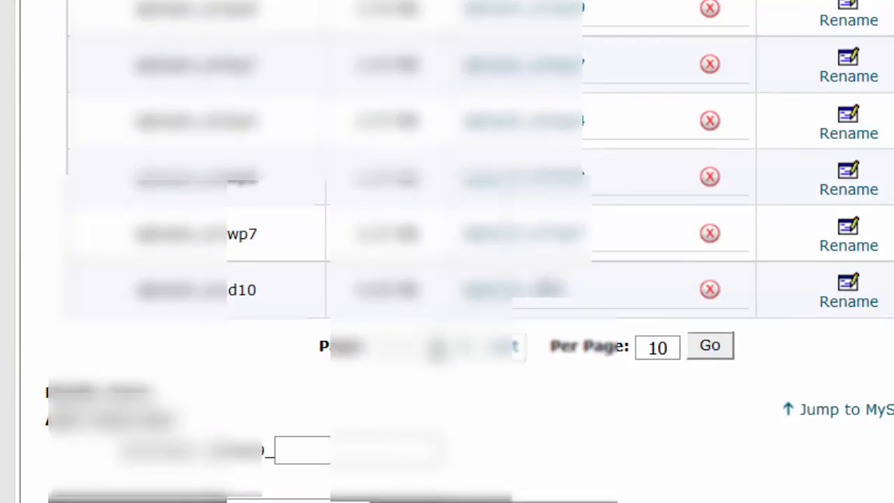
{"action": "scroll", "coordinate": [485, 200], "scroll_direction": "up", "scroll_amount": 8}
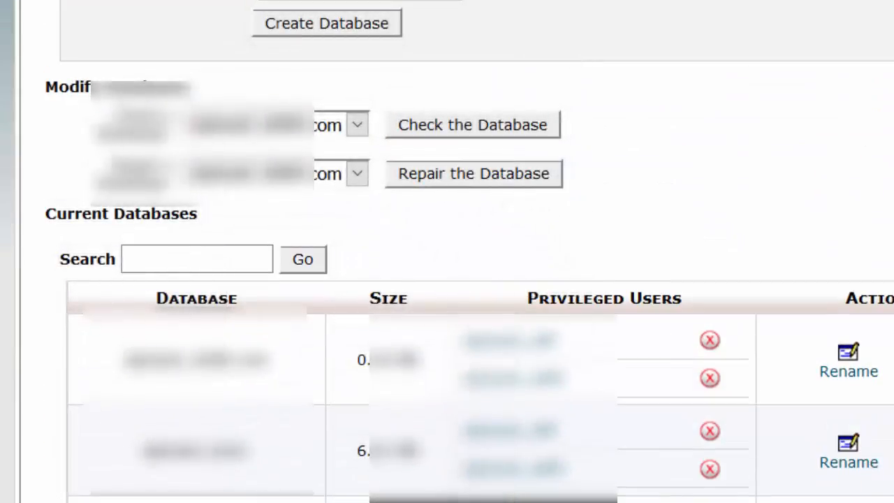
- Open student10.jeffbrowntraining.com/importbuddy.php in a new browser tab
{"action": "left_click", "coordinate": [746, 23]}
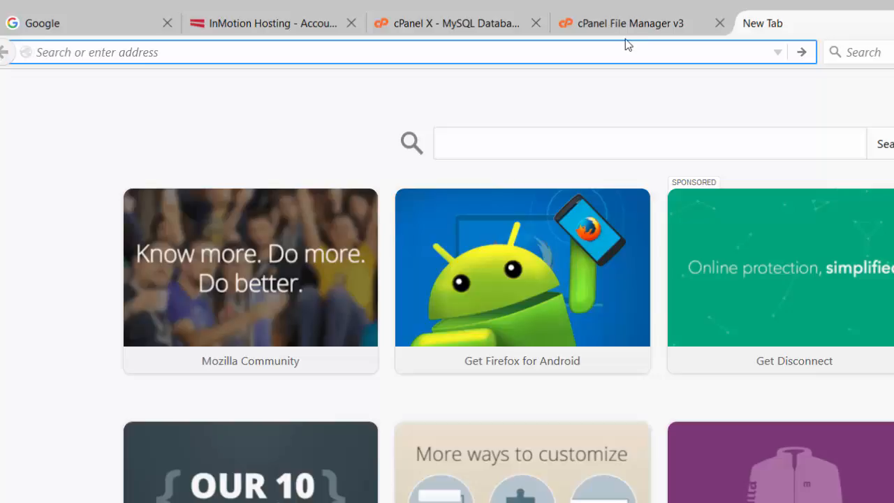
{"action": "type", "text": "student"}
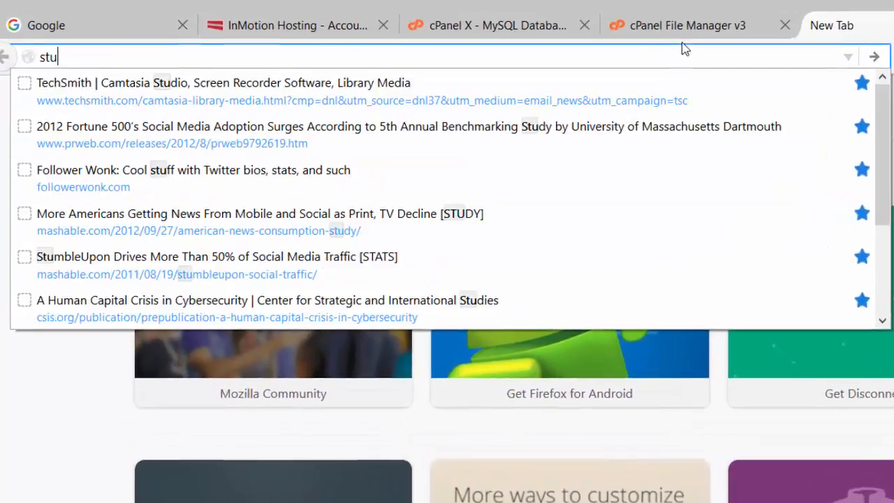
{"action": "type", "text": "10."}
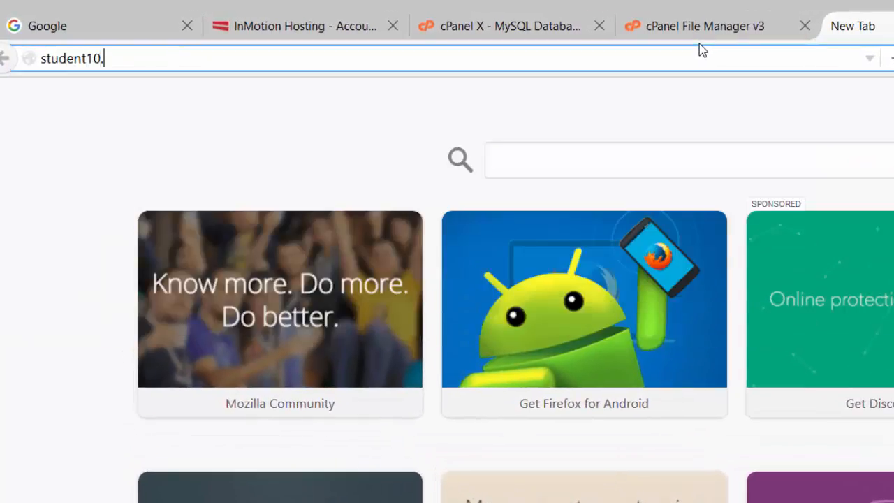
{"action": "type", "text": "jeffbrowntra"}
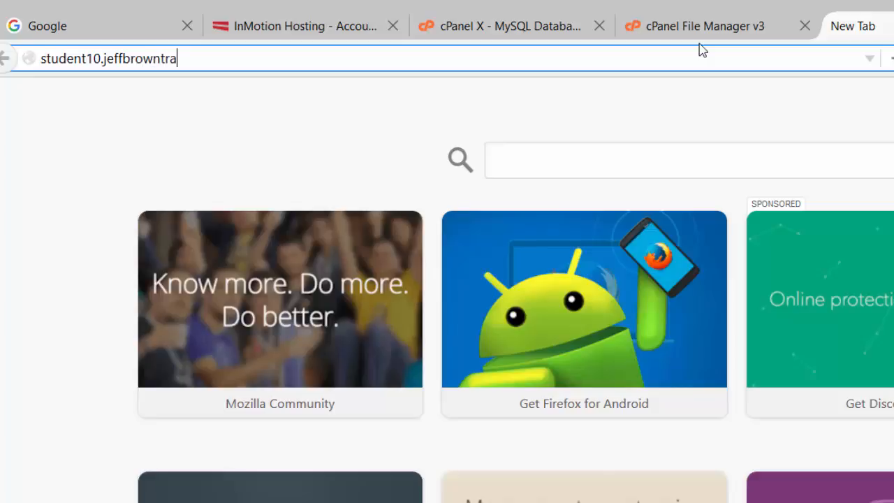
{"action": "type", "text": "ining.com"}
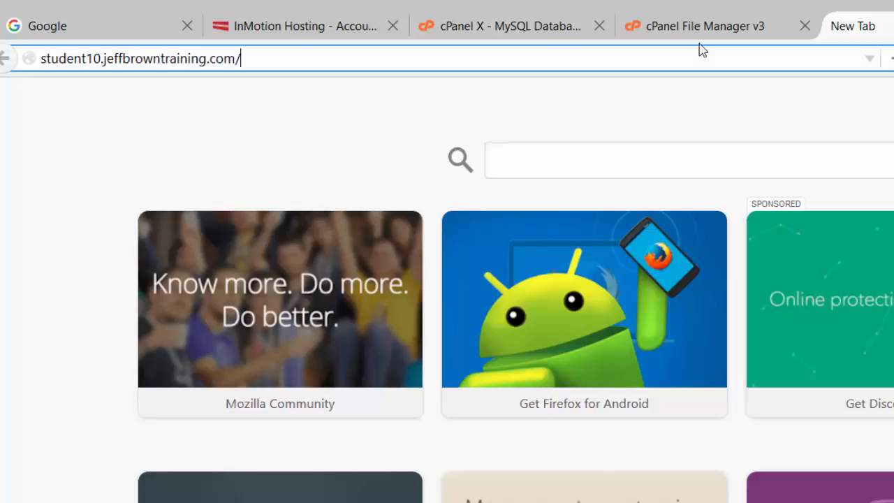
{"action": "type", "text": "/importbuddy.php"}
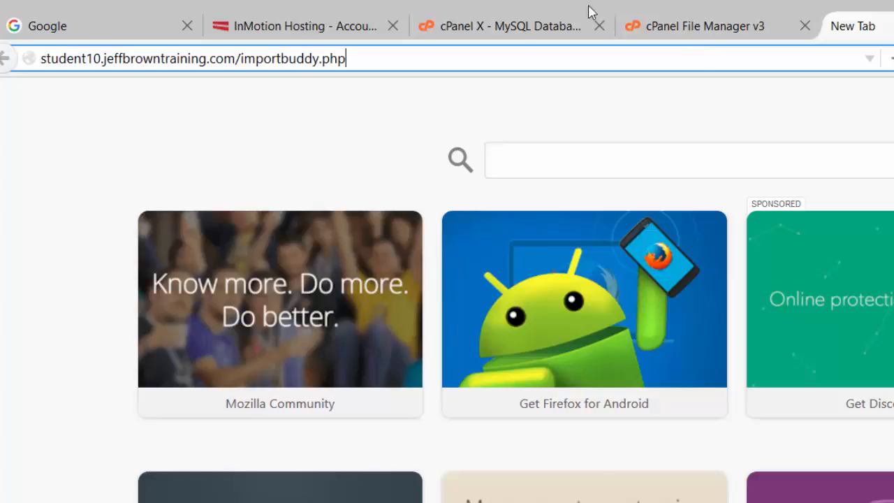
{"action": "left_click", "coordinate": [236, 59]}
{"action": "key", "text": "Right"}
{"action": "left_click", "coordinate": [354, 58]}
{"action": "key", "text": "Return"}
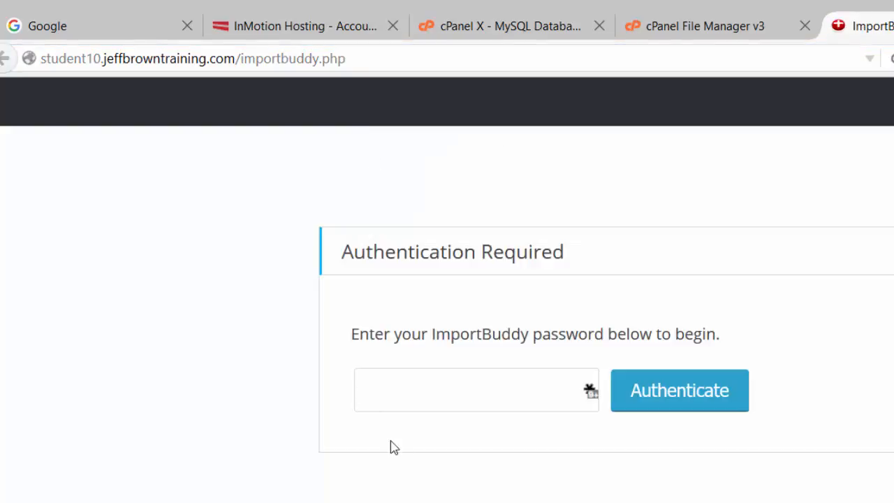
- Try to authenticate on the ImportBuddy page with the ImportBuddy password
{"action": "left_click", "coordinate": [402, 372]}
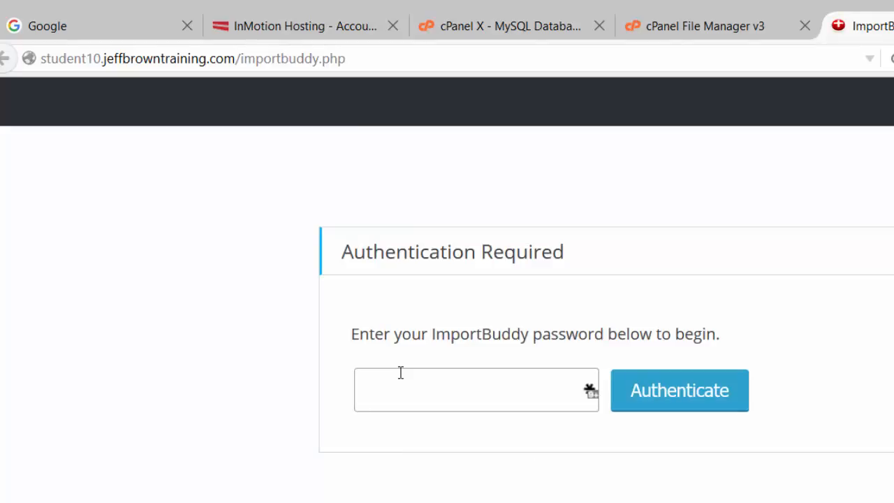
{"action": "type", "text": "*********"}
{"action": "left_click", "coordinate": [689, 398]}
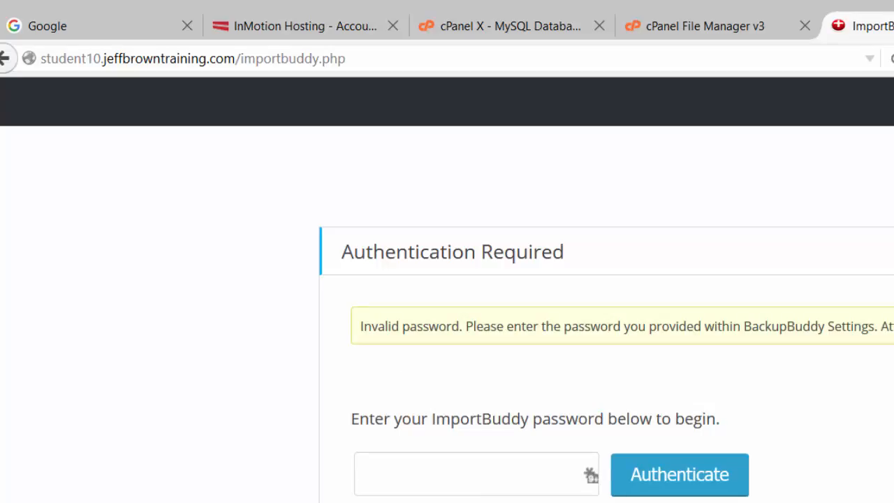
- Enter the ImportBuddy password again and authenticate
{"action": "type", "text": "***"}
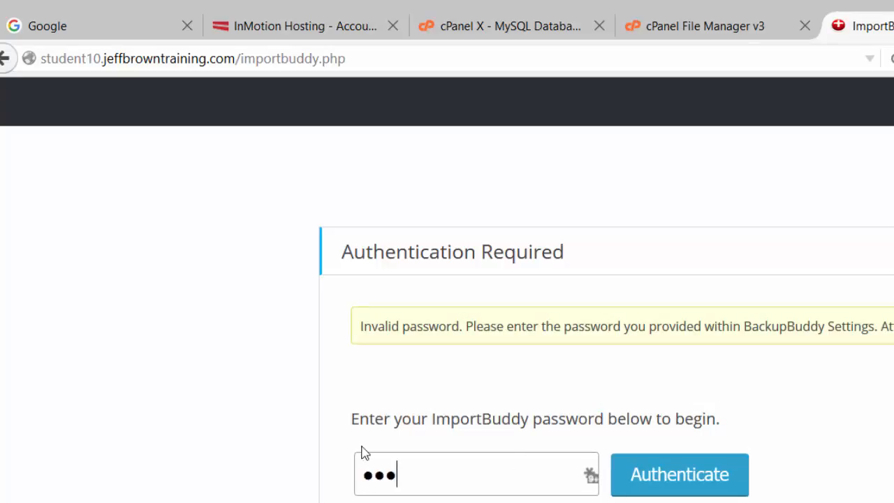
{"action": "type", "text": "****"}
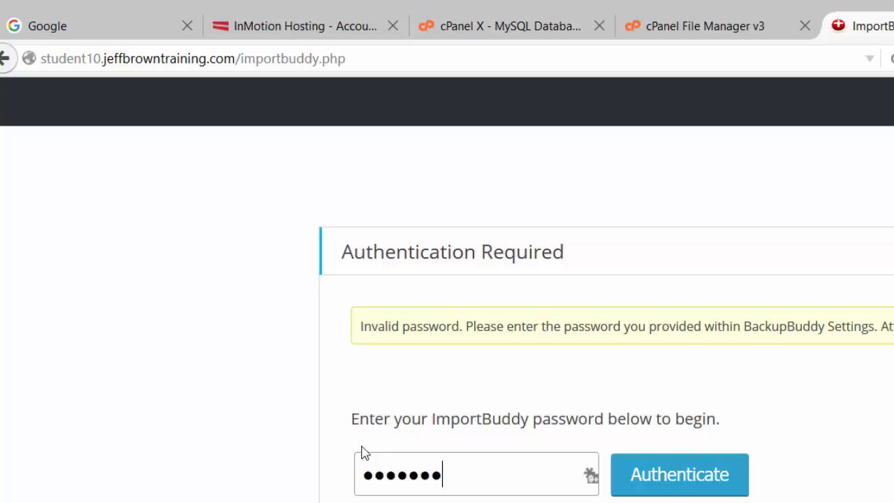
{"action": "type", "text": "*"}
{"action": "left_click", "coordinate": [668, 482]}
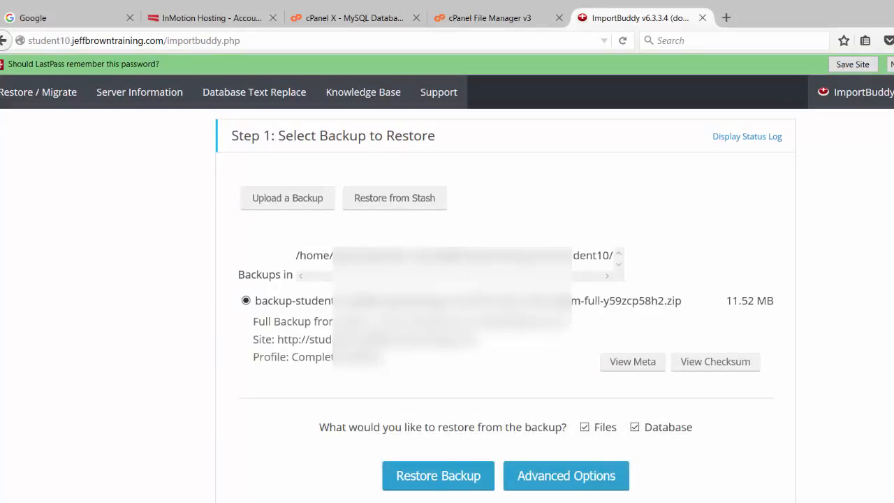
- Start restoring the backup's files and database, and copy the old database server, localhost, to the new database settings
{"action": "left_click", "coordinate": [429, 478]}
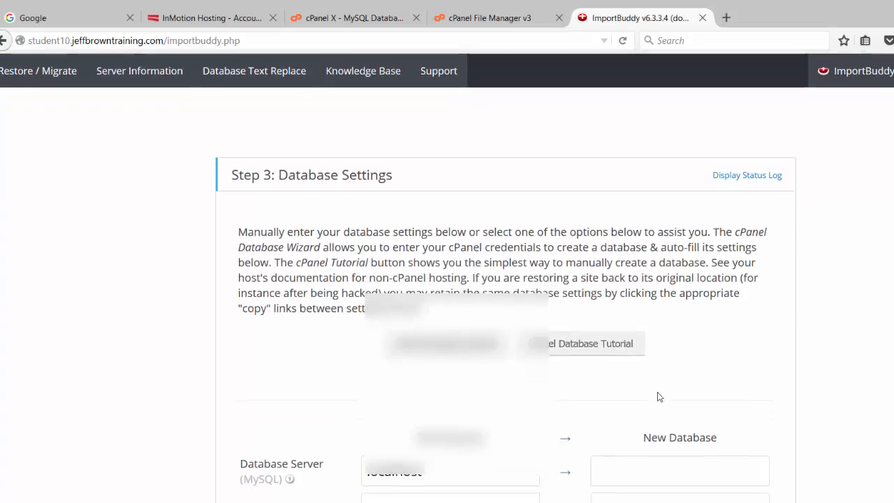
{"action": "scroll", "coordinate": [577, 329], "scroll_direction": "down", "scroll_amount": 3}
{"action": "left_click", "coordinate": [565, 274]}
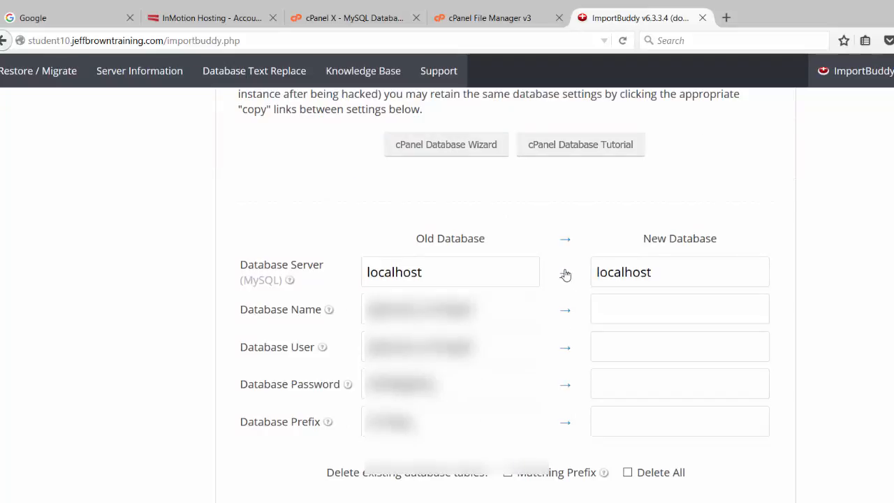
- Enter the name of the newly created stud10 database, including its account prefix, as the new database name
{"action": "left_click", "coordinate": [619, 305]}
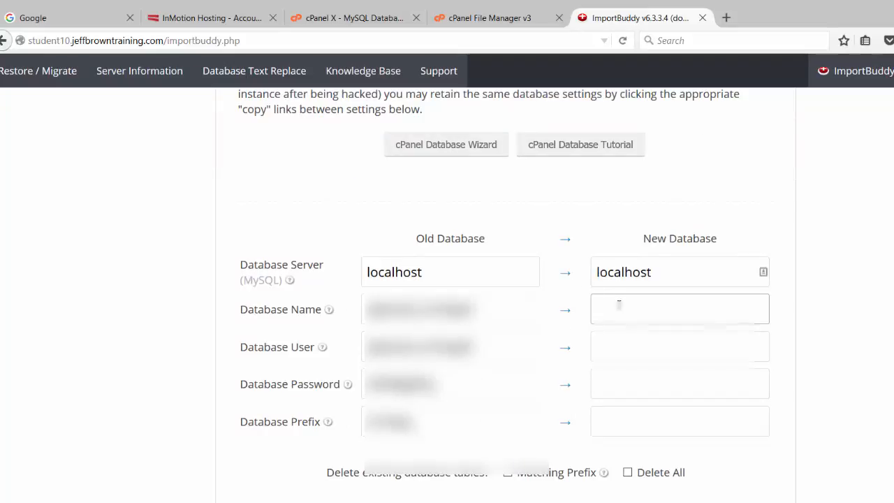
{"action": "key", "text": "ctrl+v"}
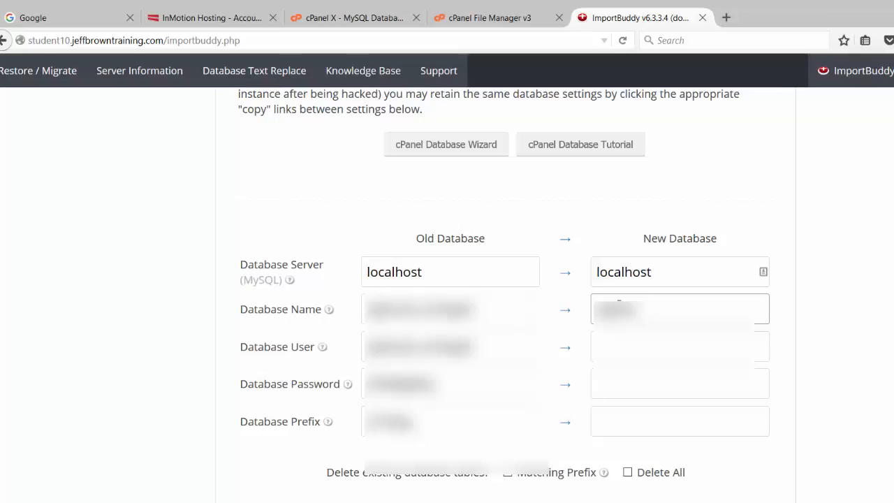
{"action": "type", "text": "_stud"}
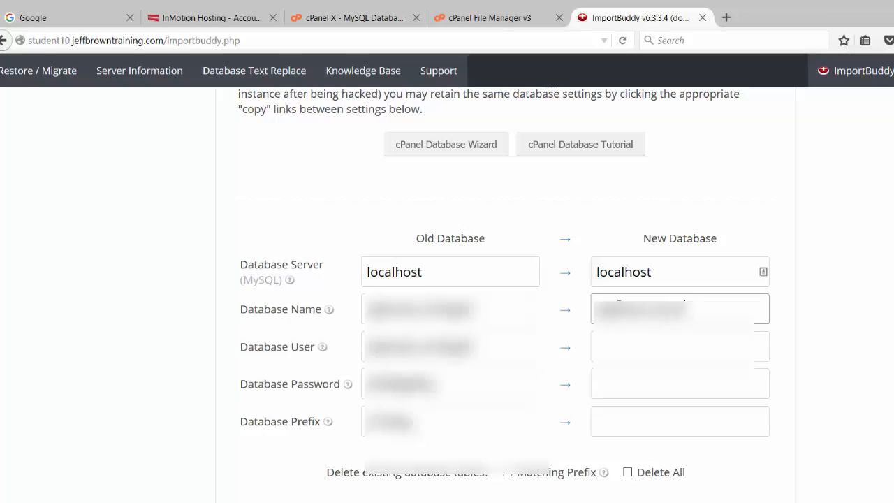
{"action": "type", "text": "e"}
- Enter the new database user, reusing the account prefix from the new database name followed by the database username
{"action": "key", "text": "Tab"}
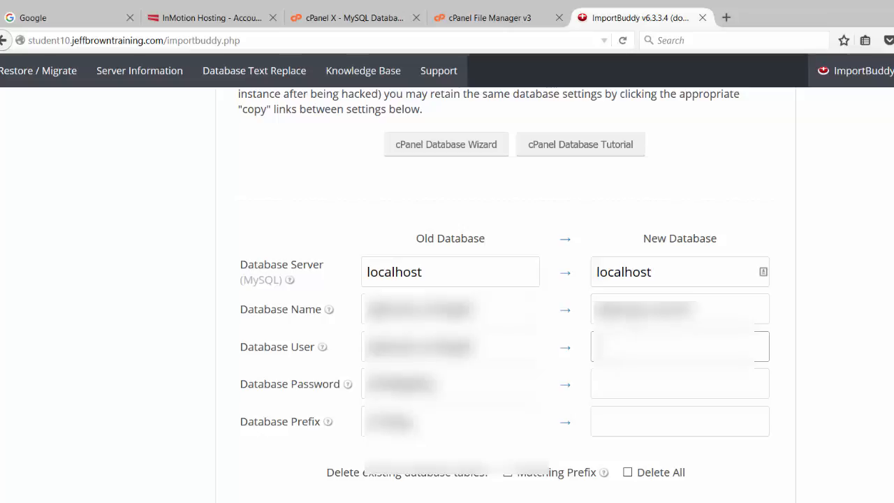
{"action": "left_click_drag", "start_coordinate": [644, 309], "coordinate": [594, 309]}
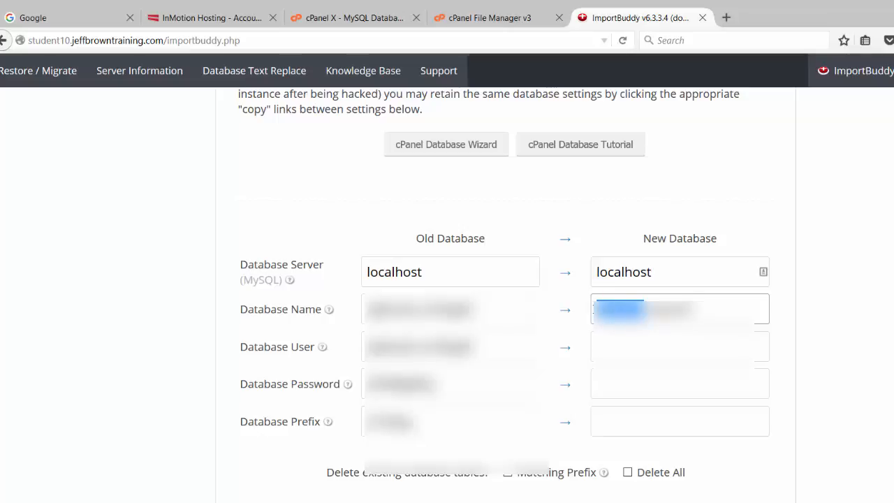
{"action": "left_click", "coordinate": [612, 352]}
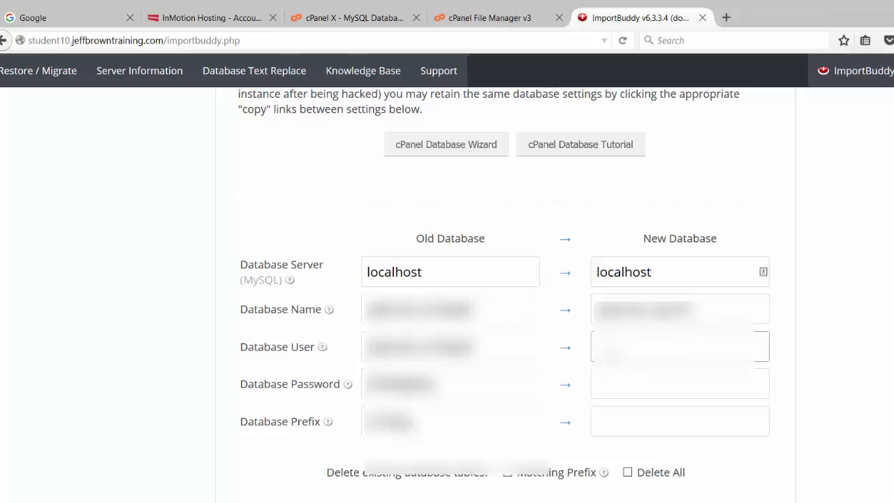
{"action": "key", "text": "ctrl+v"}
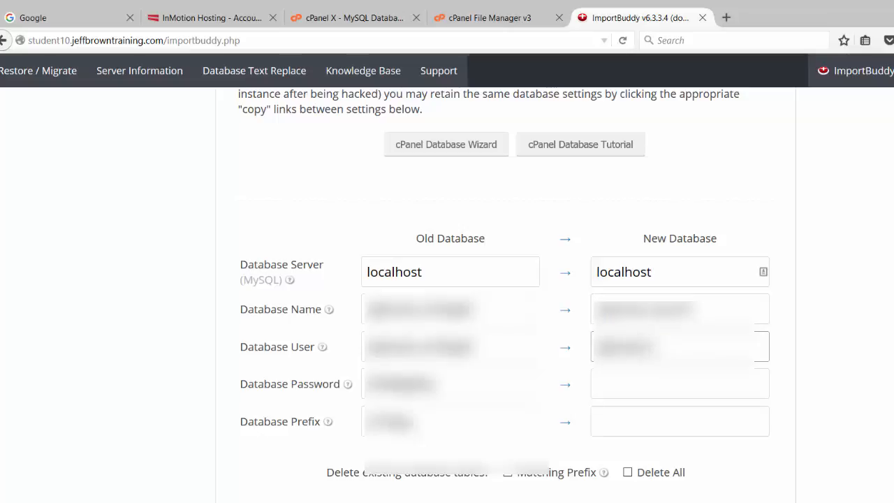
{"action": "type", "text": "jeff"}
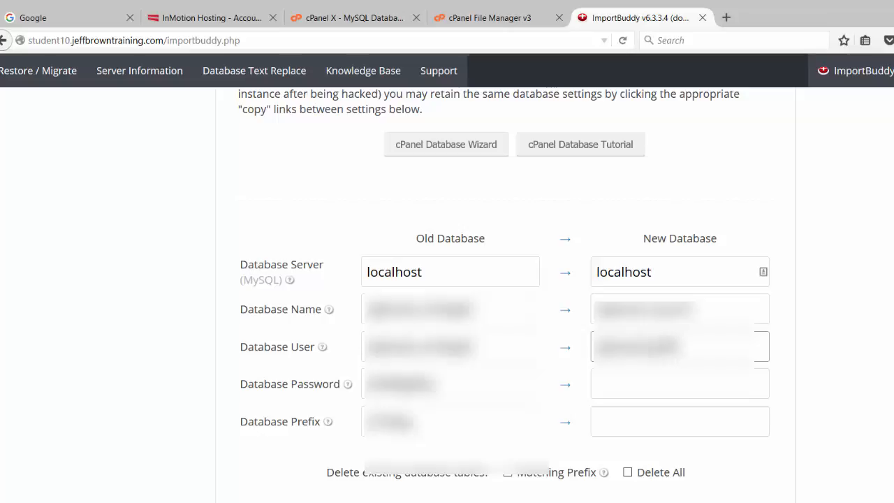
- Enter the database user's password as the new database password
{"action": "left_click", "coordinate": [648, 385]}
{"action": "type", "text": "*****"}
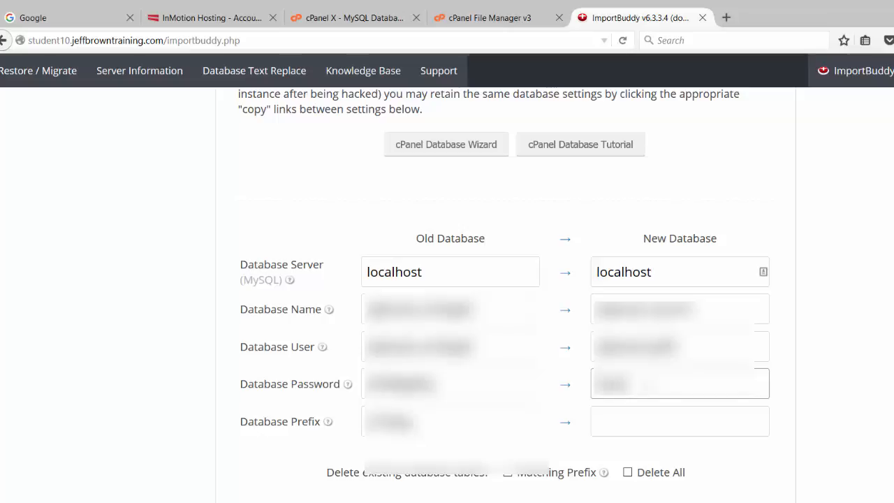
{"action": "type", "text": "****"}
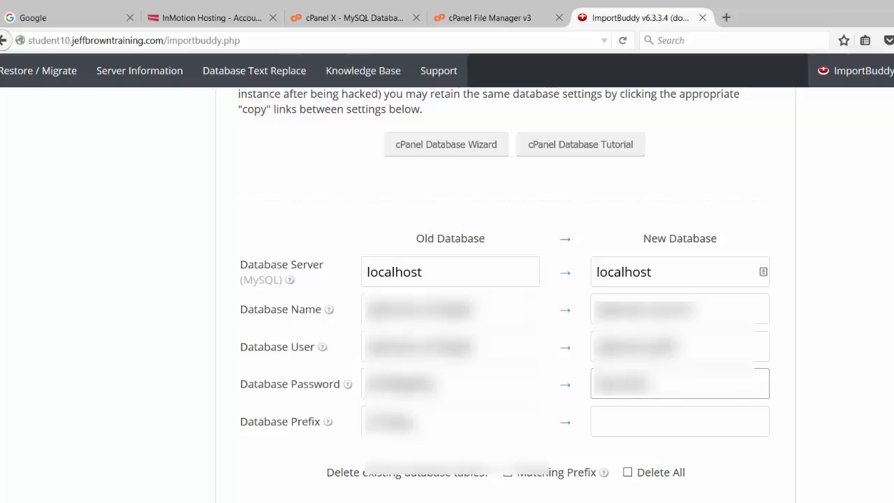
{"action": "type", "text": "**"}
- Set the new database prefix to tt10wp_ and proceed through the database and site URL settings, keeping the proposed new URL
{"action": "left_click", "coordinate": [616, 419]}
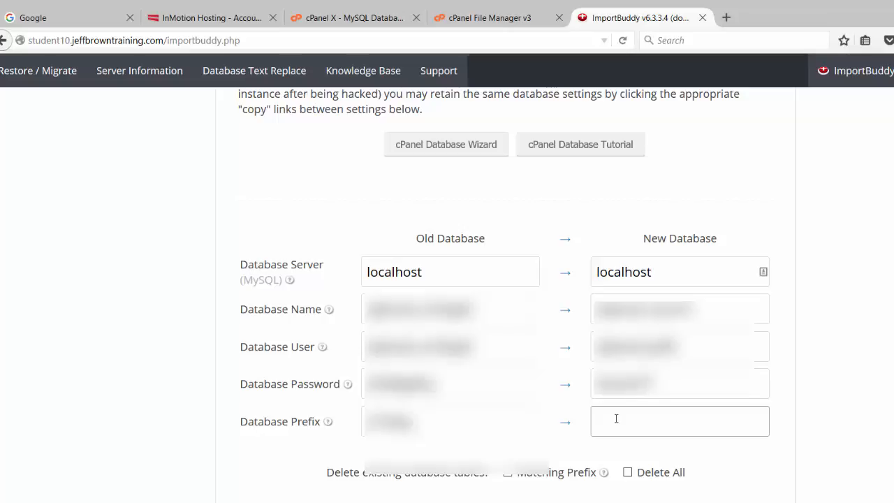
{"action": "type", "text": "tt10wp_"}
{"action": "scroll", "coordinate": [616, 420], "scroll_direction": "down", "scroll_amount": 1}
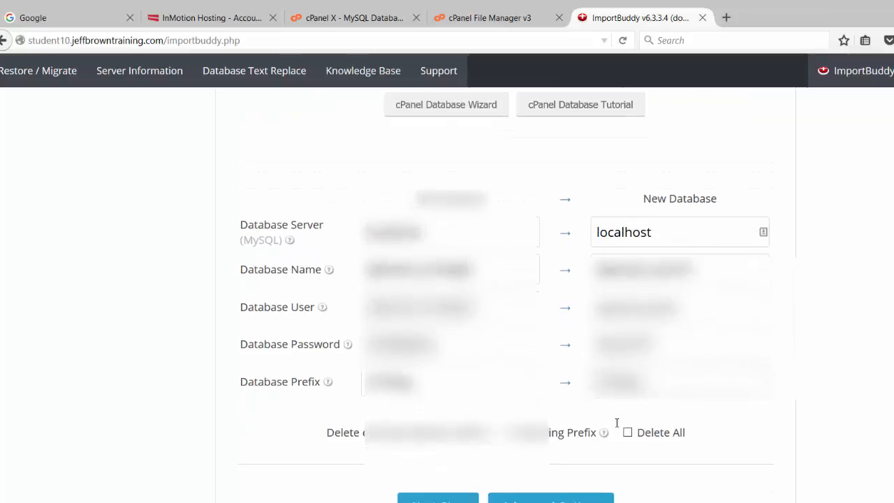
{"action": "scroll", "coordinate": [616, 426], "scroll_direction": "down", "scroll_amount": 1}
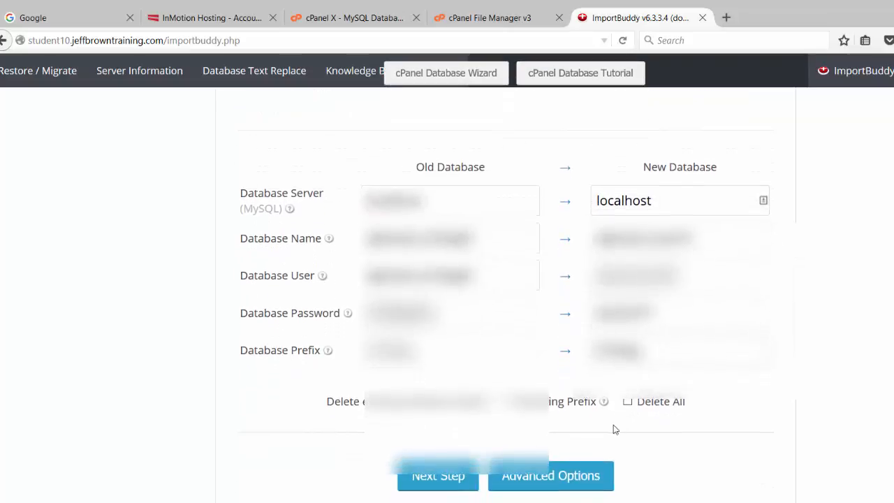
{"action": "left_click", "coordinate": [435, 476]}
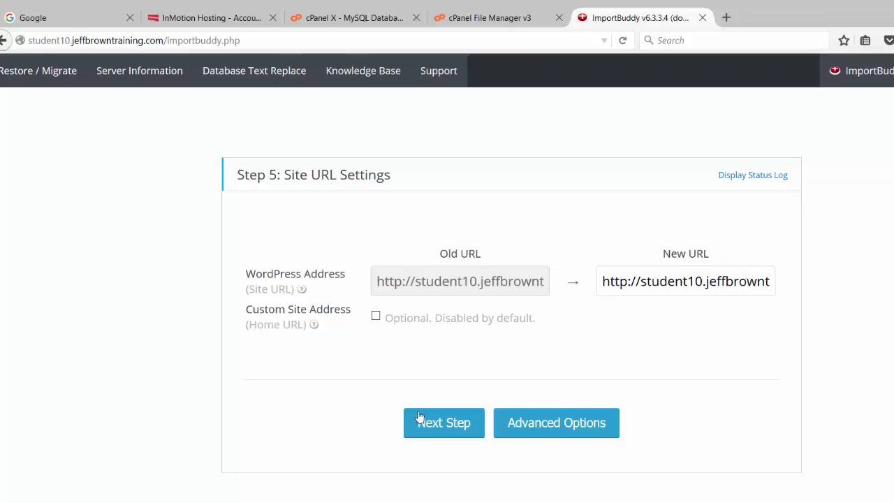
{"action": "left_click", "coordinate": [438, 427]}
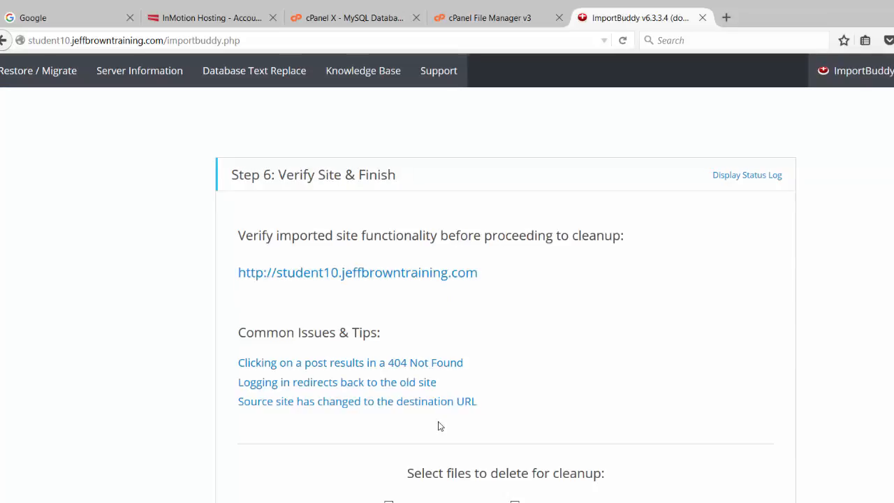
- Open the restored student10.jeffbrowntraining.com site in a new tab and go to its WordPress login page
{"action": "right_click", "coordinate": [392, 276]}
{"action": "left_click", "coordinate": [449, 281]}
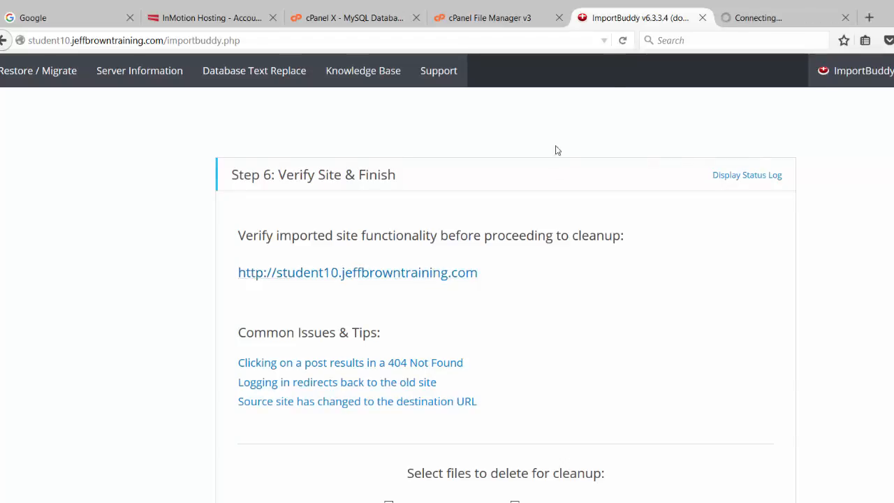
{"action": "left_click", "coordinate": [726, 17]}
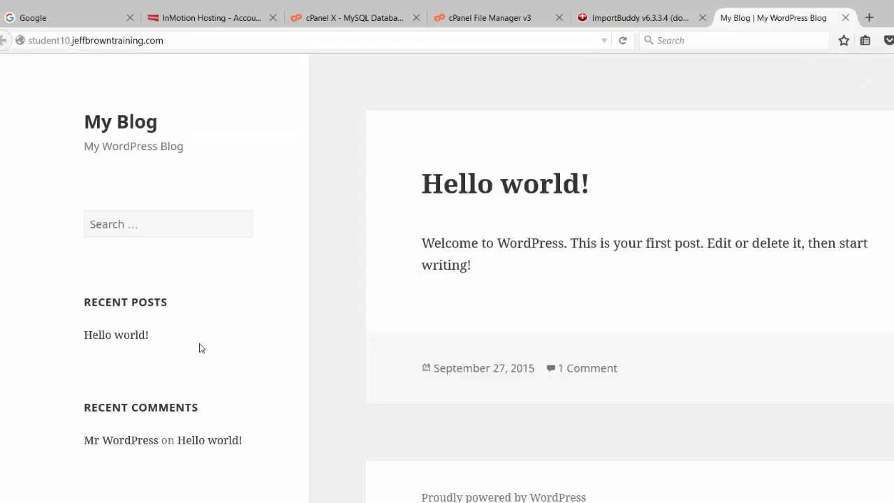
{"action": "scroll", "coordinate": [198, 348], "scroll_direction": "down", "scroll_amount": 4}
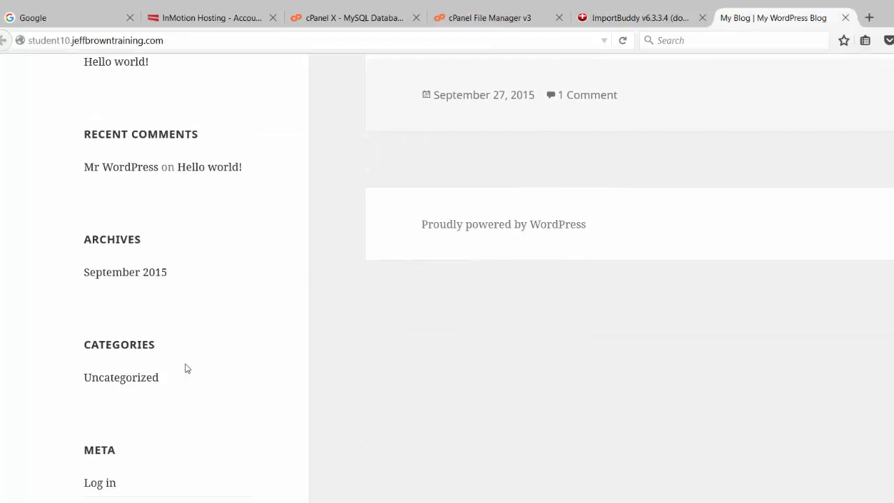
{"action": "left_click", "coordinate": [100, 483]}
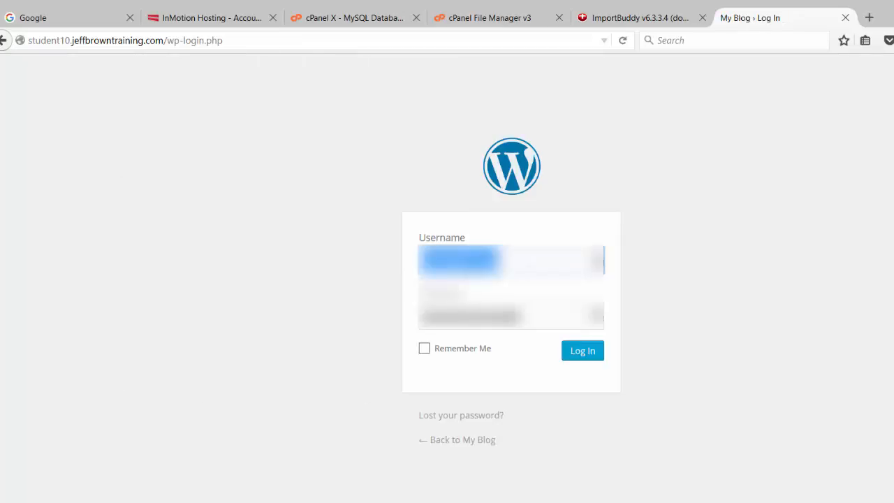
- Replace the prefilled password with the WordPress account password and log in to the restored site
{"action": "key", "text": "Tab"}
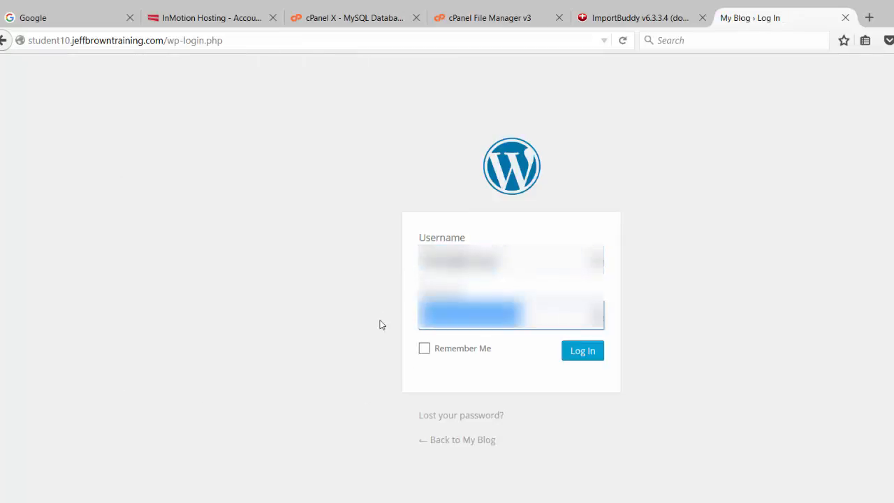
{"action": "key", "text": "BackSpace"}
{"action": "type", "text": "•••"}
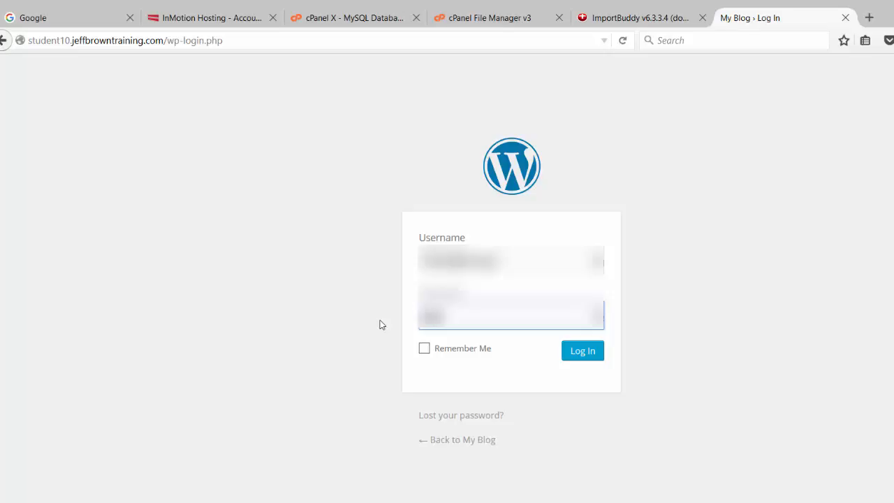
{"action": "type", "text": "••••"}
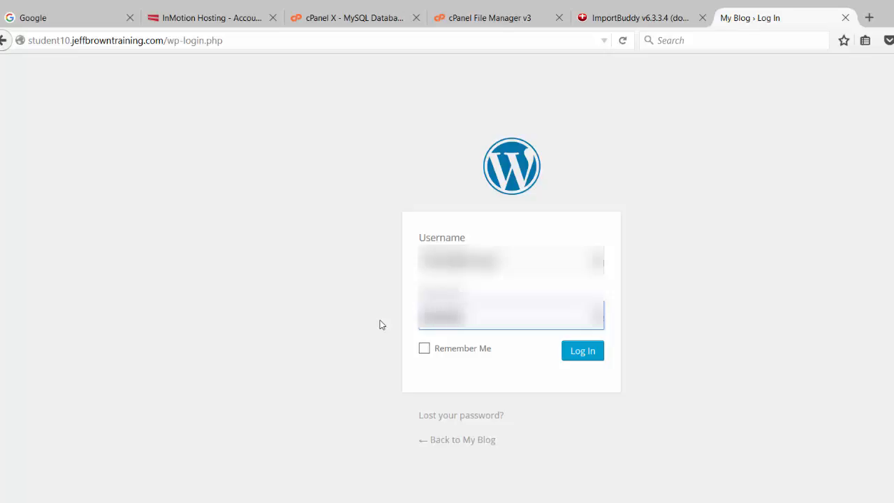
{"action": "type", "text": "••"}
{"action": "type", "text": "••"}
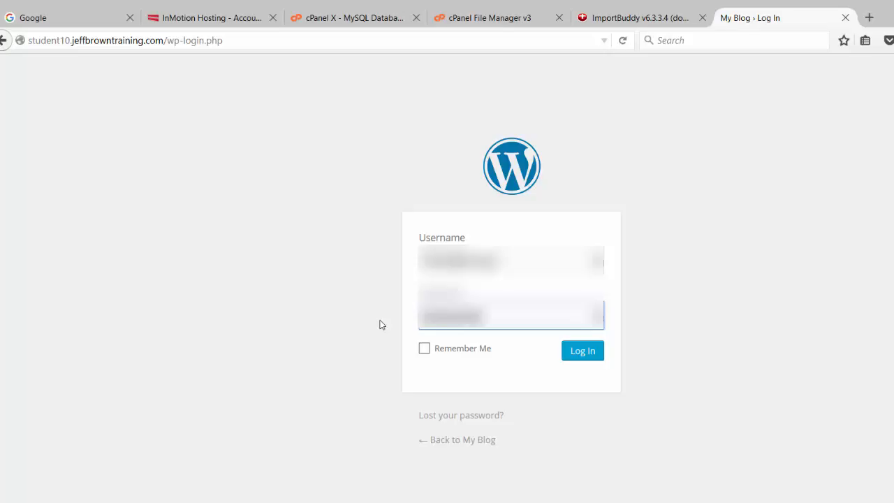
{"action": "type", "text": "••••"}
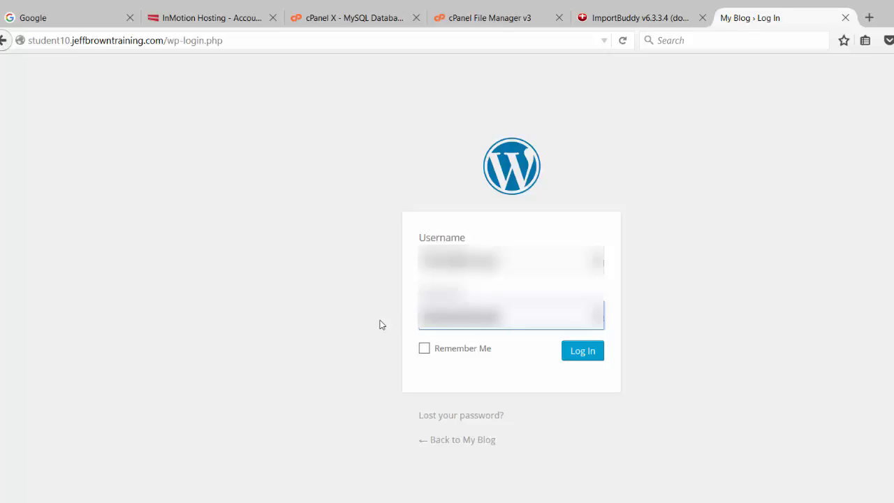
{"action": "type", "text": "••••"}
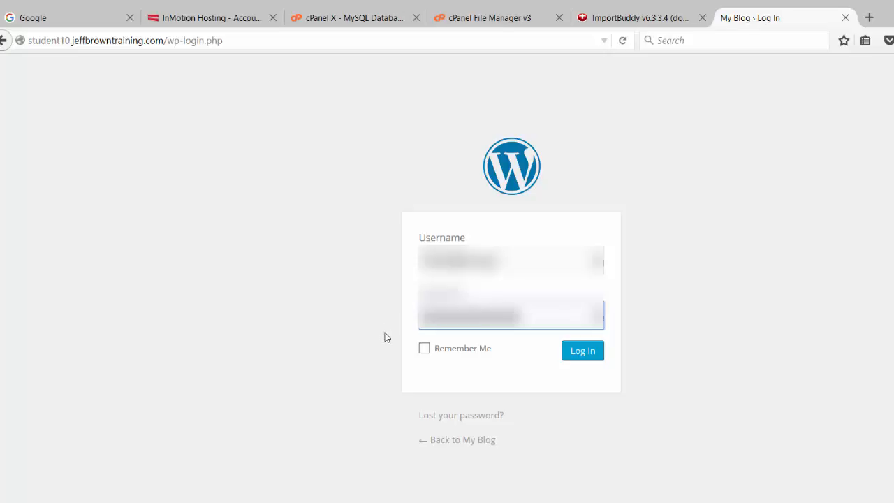
{"action": "left_click", "coordinate": [590, 352]}
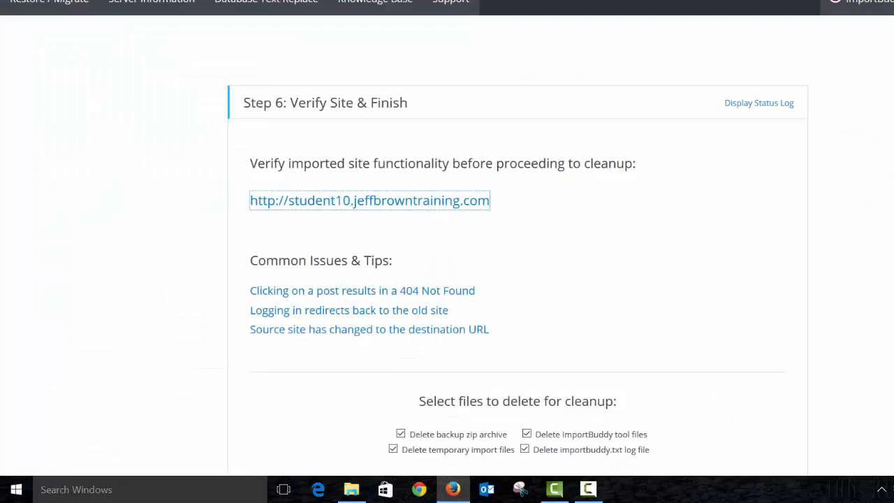
- Finish the ImportBuddy cleanup, deleting the backup zip, tool files, temporary import files and log file, and open the restored site
{"action": "scroll", "coordinate": [432, 387], "scroll_direction": "down", "scroll_amount": 3}
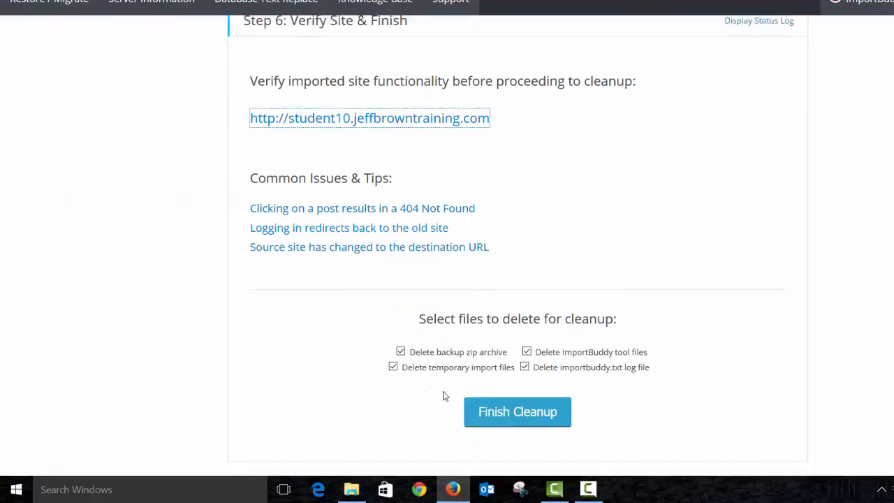
{"action": "left_click", "coordinate": [518, 404]}
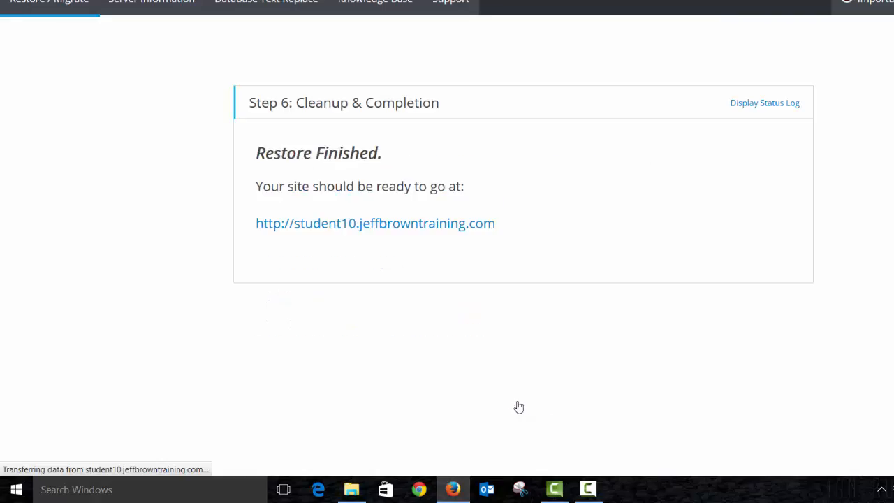
{"action": "scroll", "coordinate": [364, 229], "scroll_direction": "up", "scroll_amount": 1}
{"action": "left_click", "coordinate": [369, 246]}
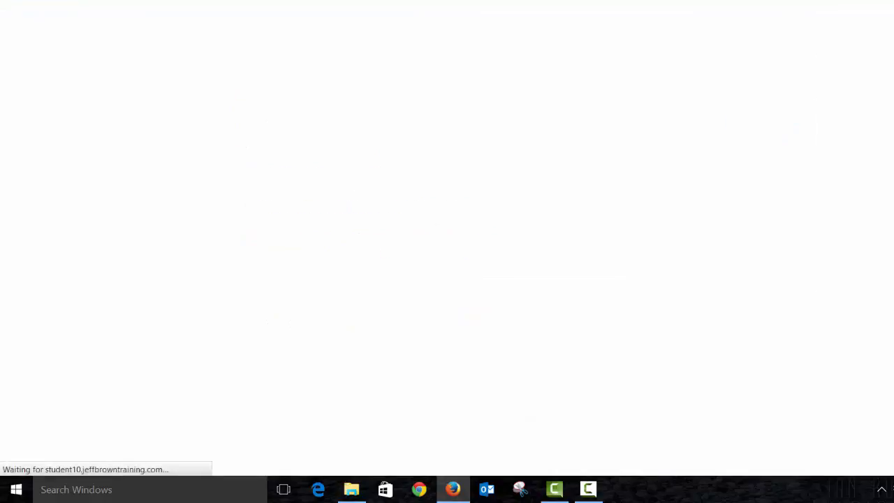